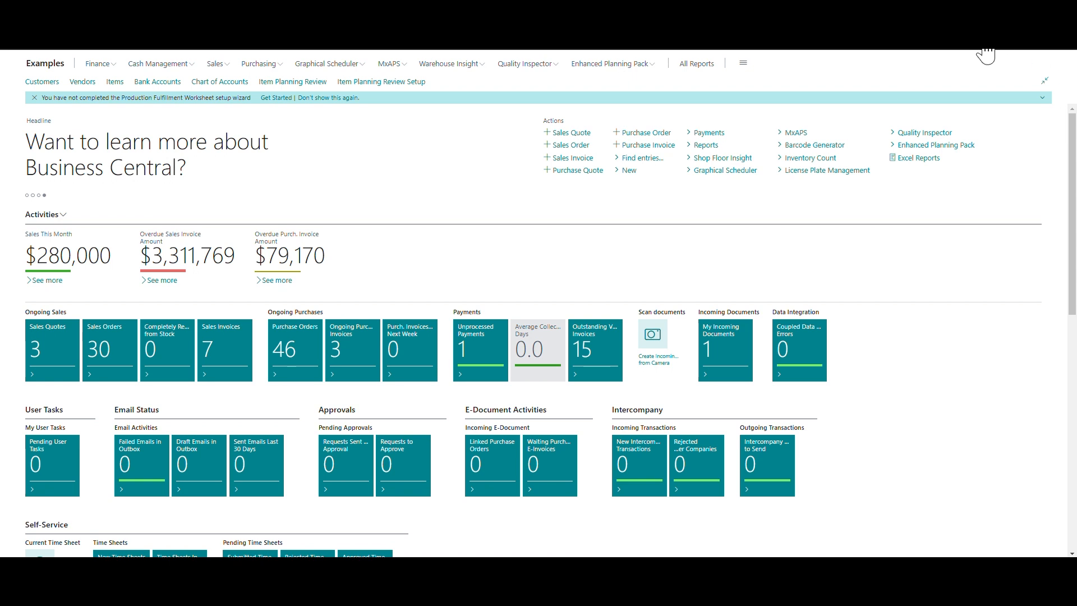
Search for "quality source" and open the Quality Inspector Source Configuration List
key(alt+q)
text(q)
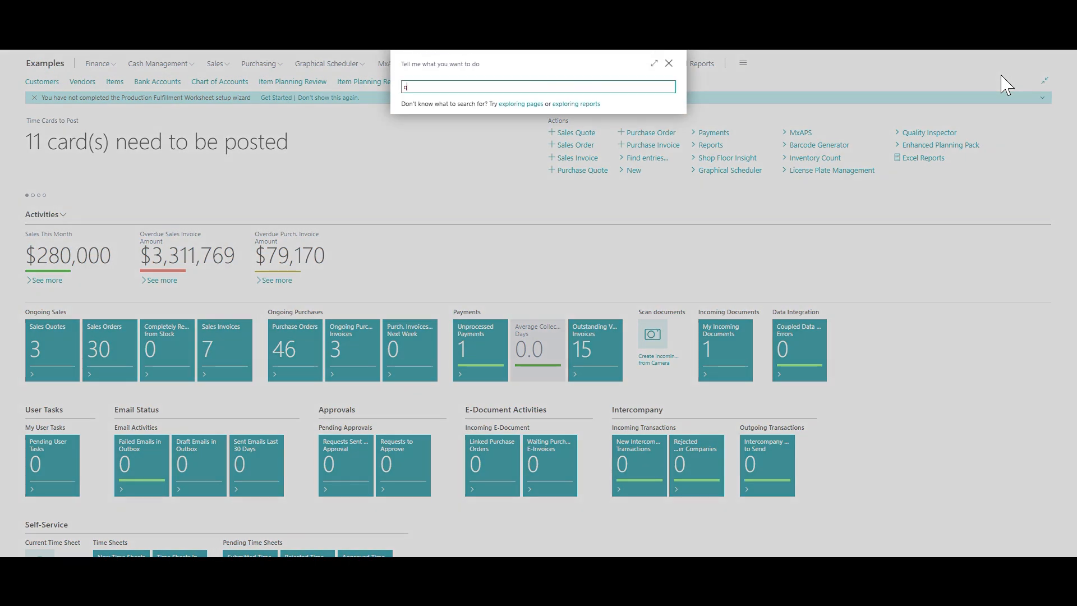
text(uality source)
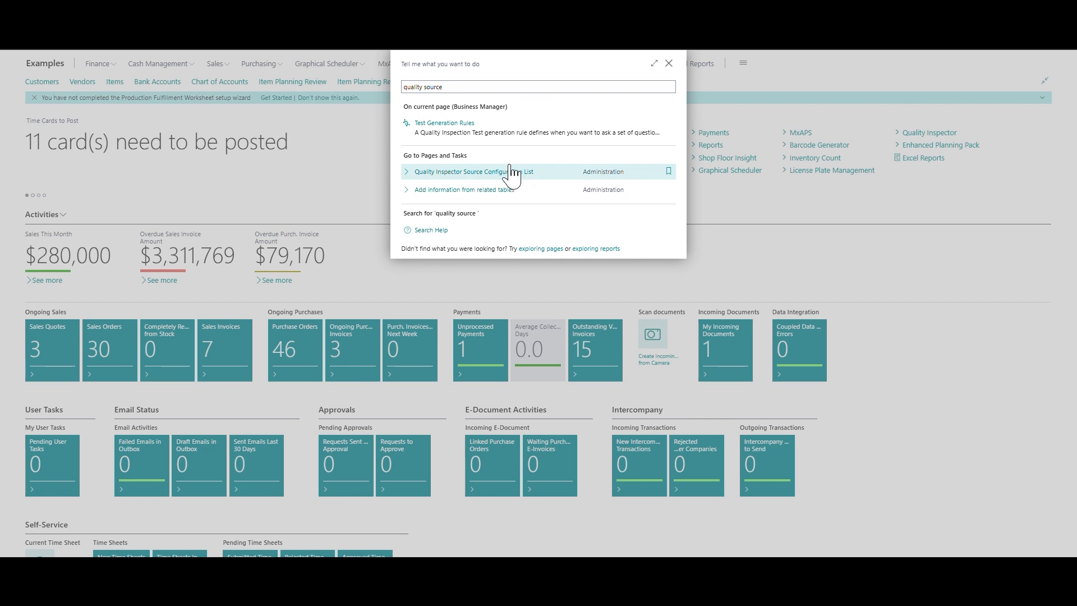
click(511, 171)
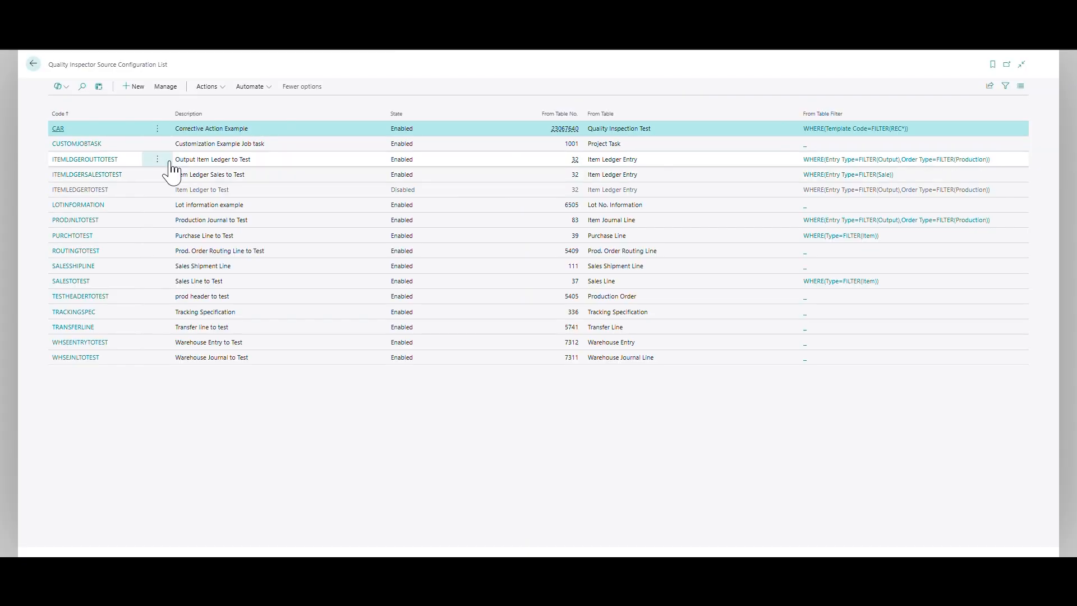
Create a new source configuration with code WORKCENTER and description "Work Center Example"
mouse_move(125, 110)
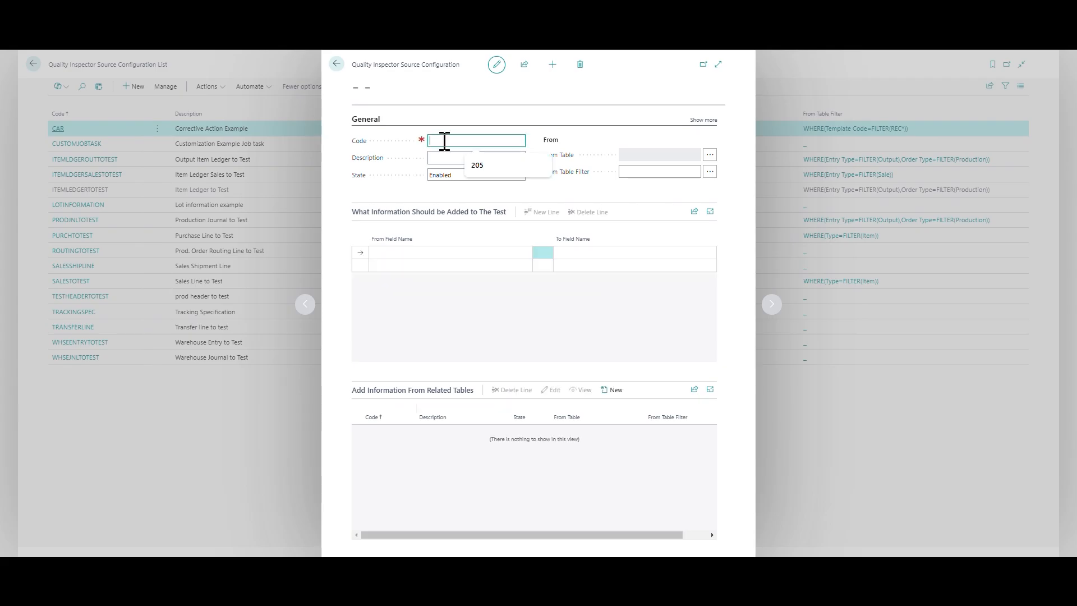
text(WorkCenter)
key(Tab)
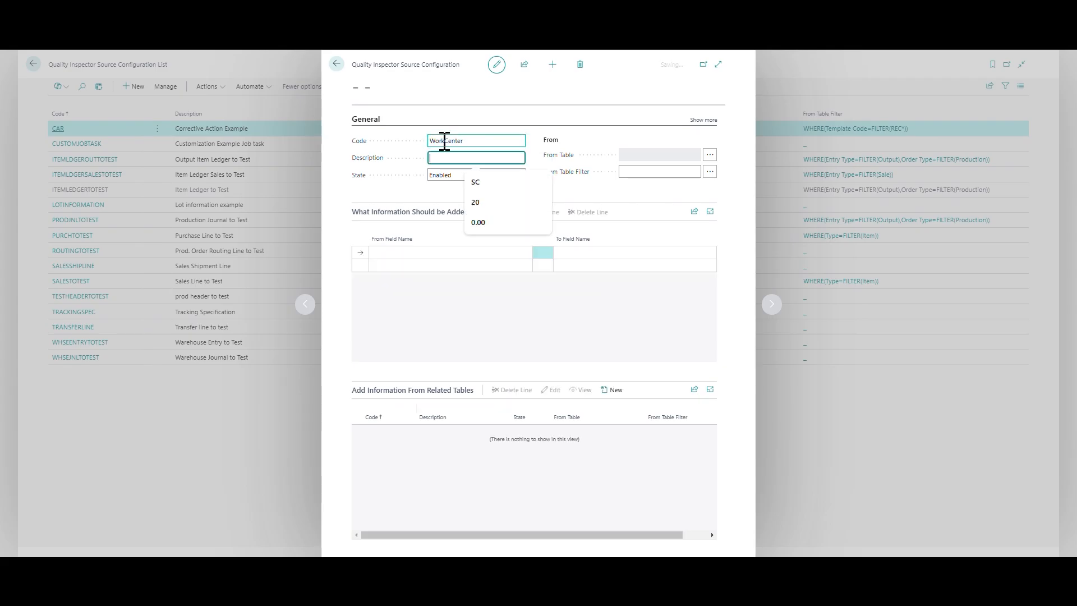
text(Work Center Exam)
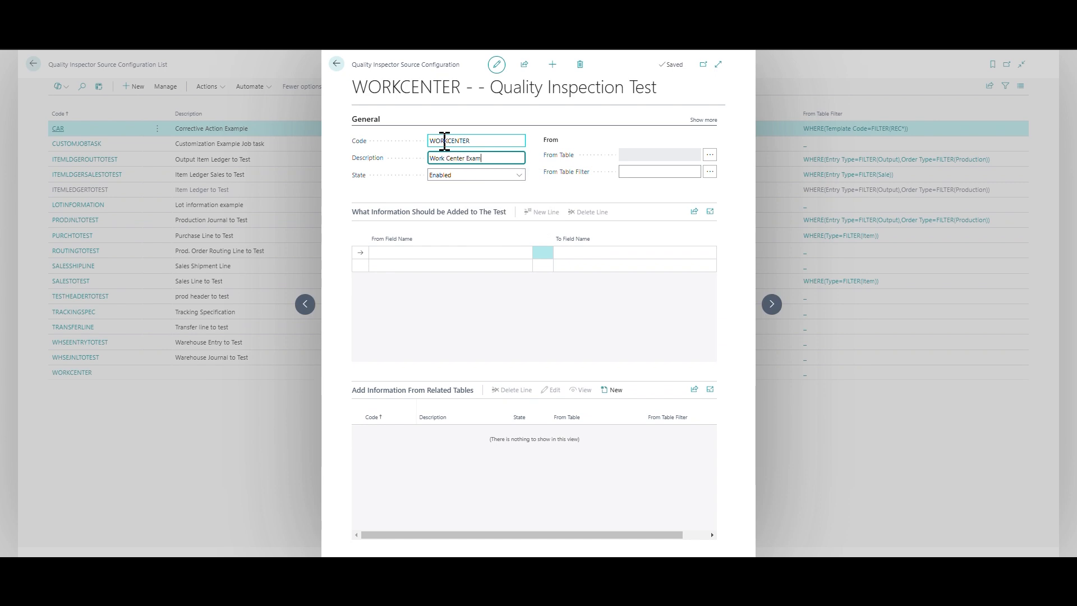
text(ple)
key(Tab)
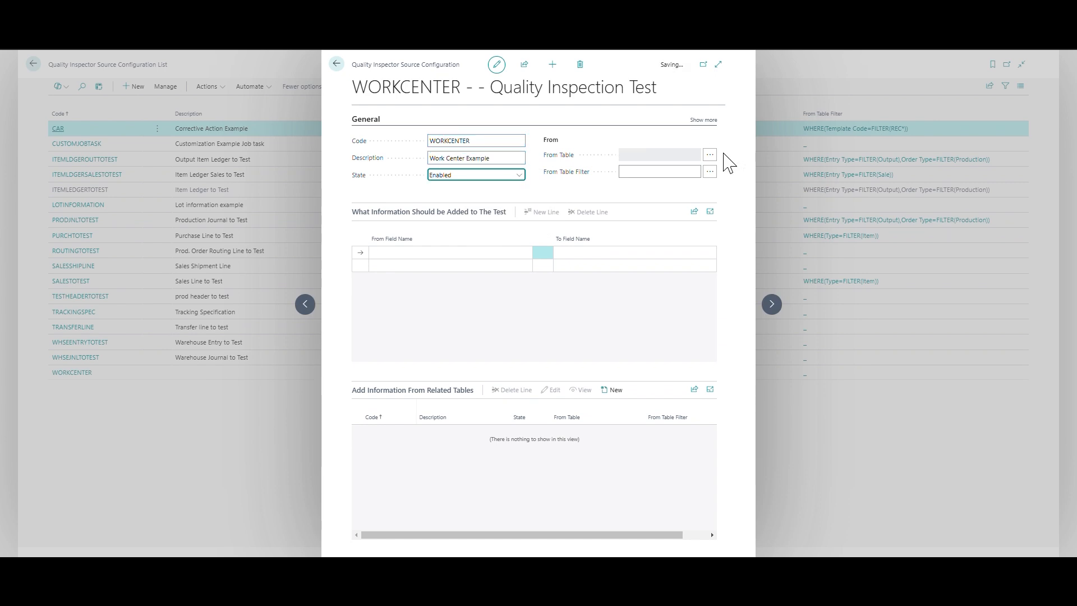
Find "work center" among the objects and set table 99000754 Work Center as the configuration's From Table
click(709, 156)
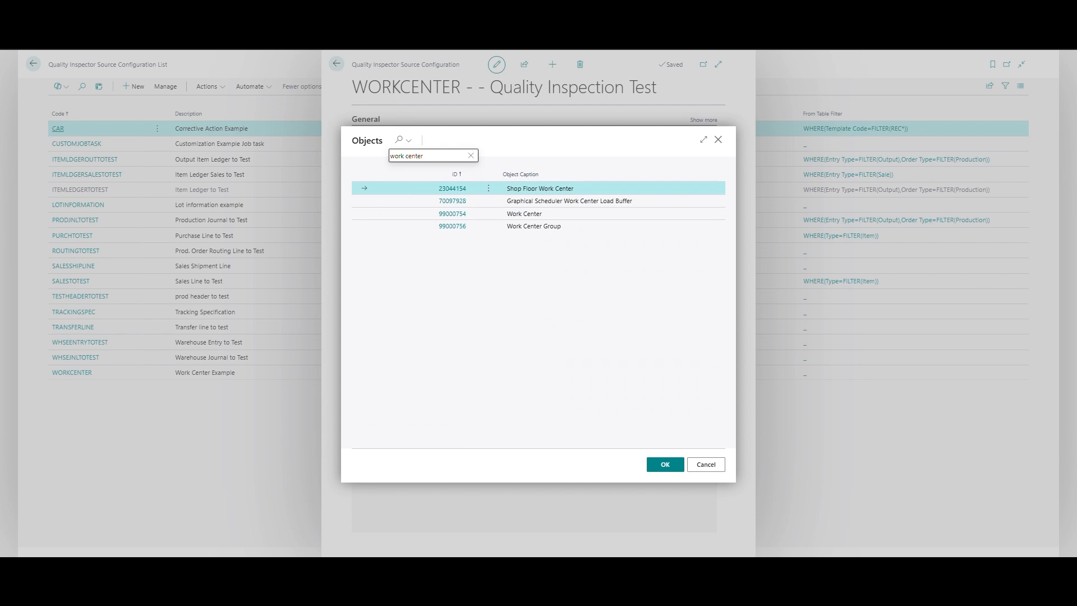
click(459, 216)
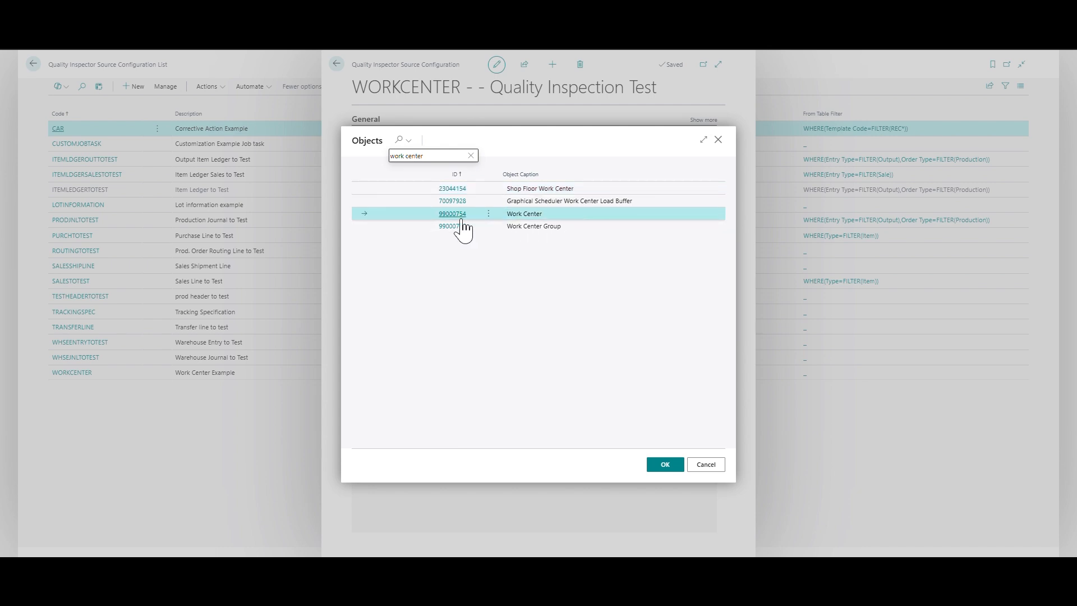
click(662, 466)
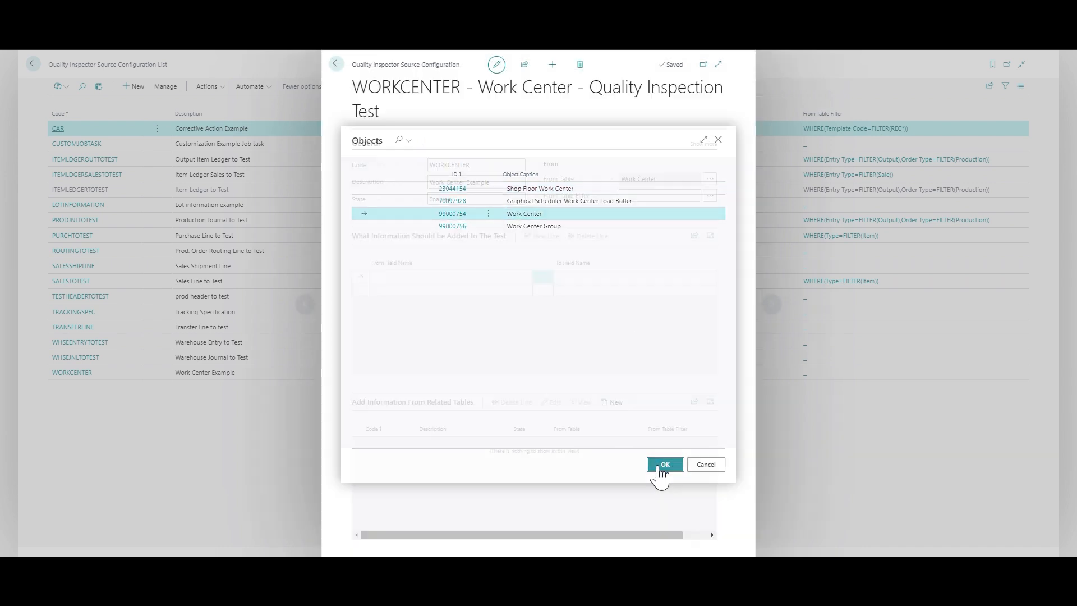
Map the Work Center table's No. field to the test's Source Document No. field
click(412, 289)
click(401, 282)
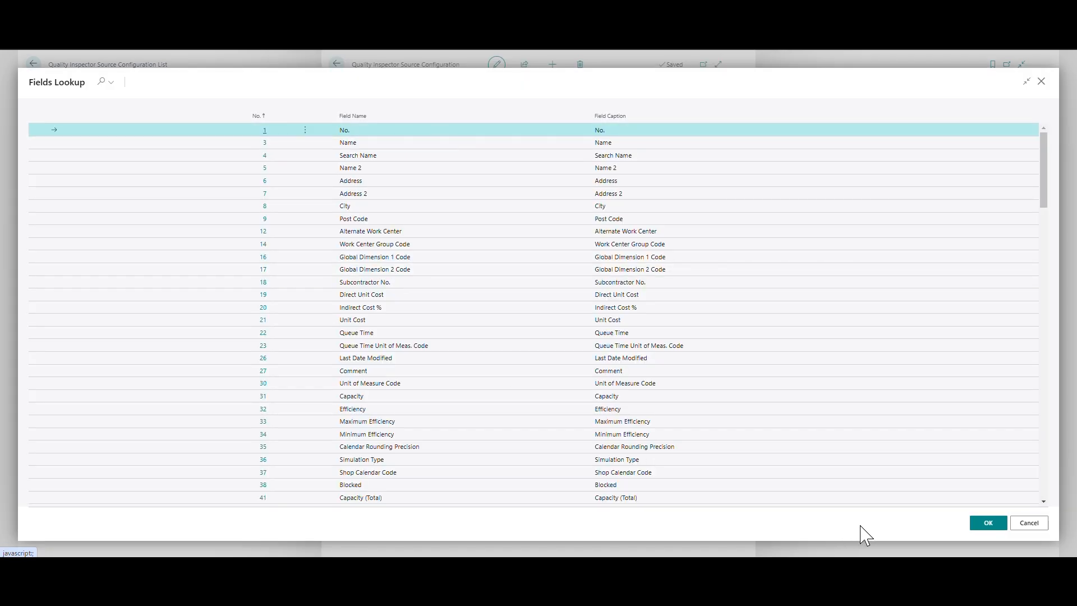
click(987, 523)
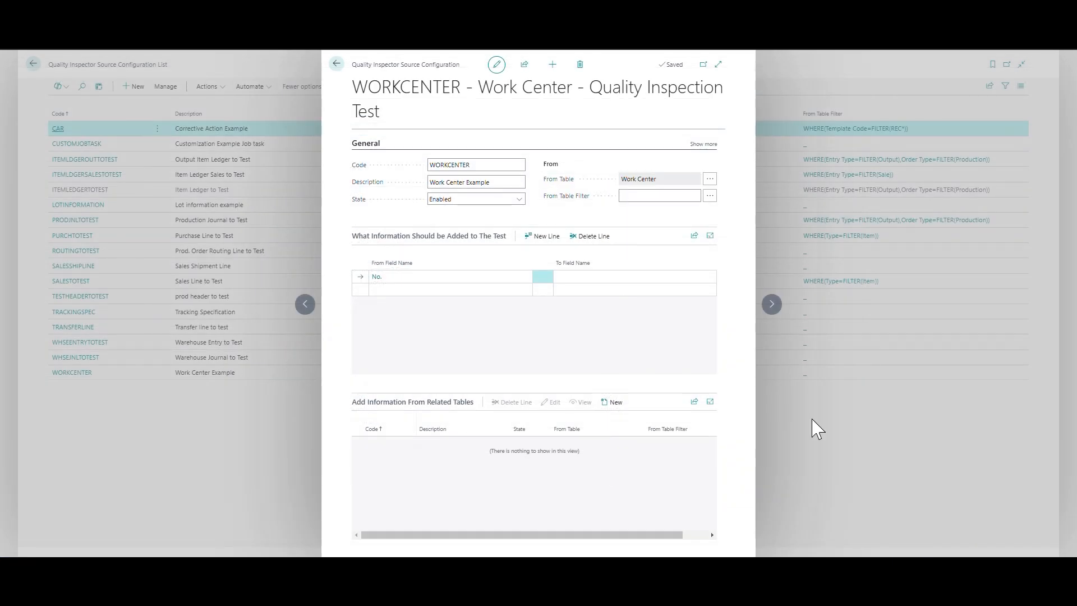
click(589, 279)
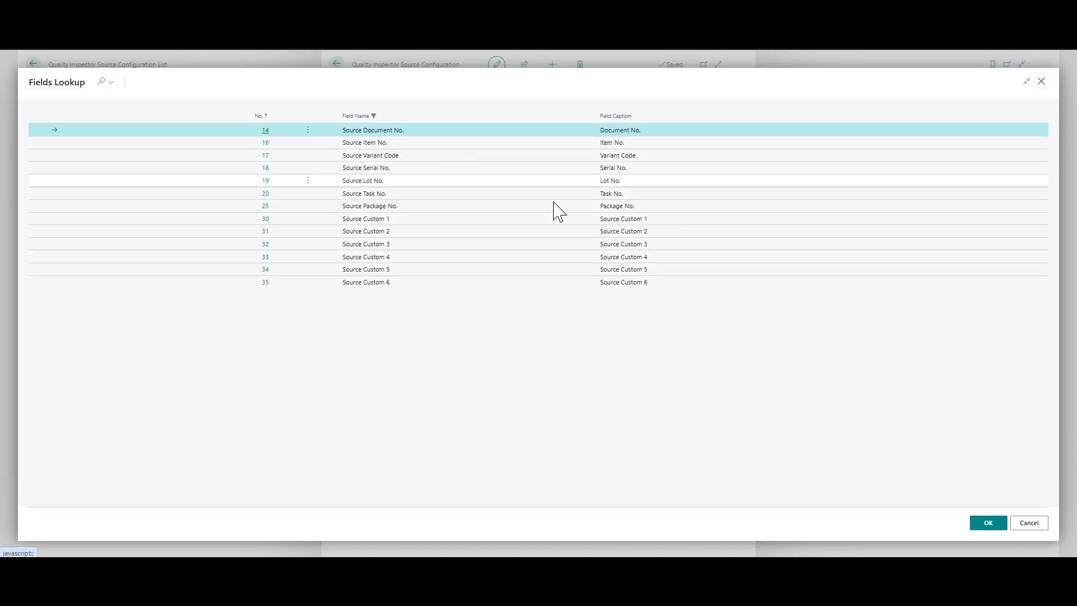
click(987, 522)
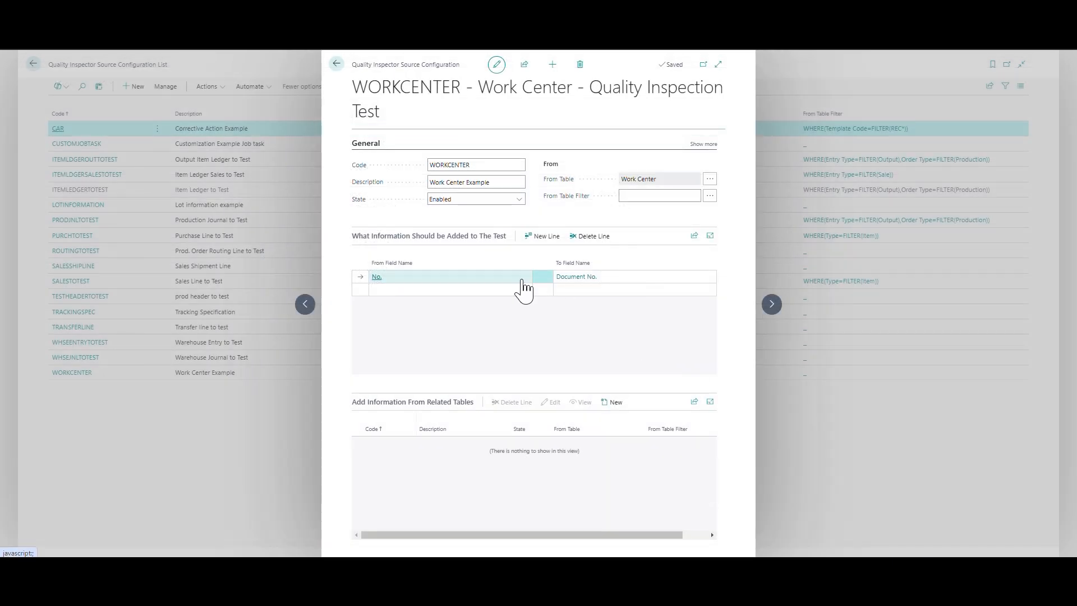
Leave the source configuration pages and open the Quality Inspection Templates list by searching for "quality template"
click(336, 64)
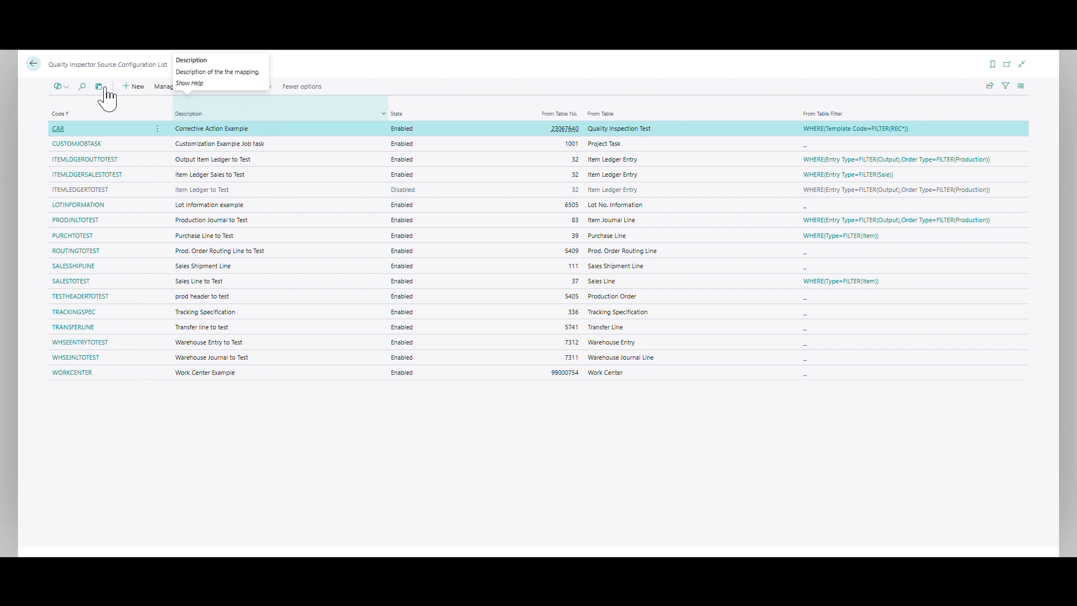
click(33, 64)
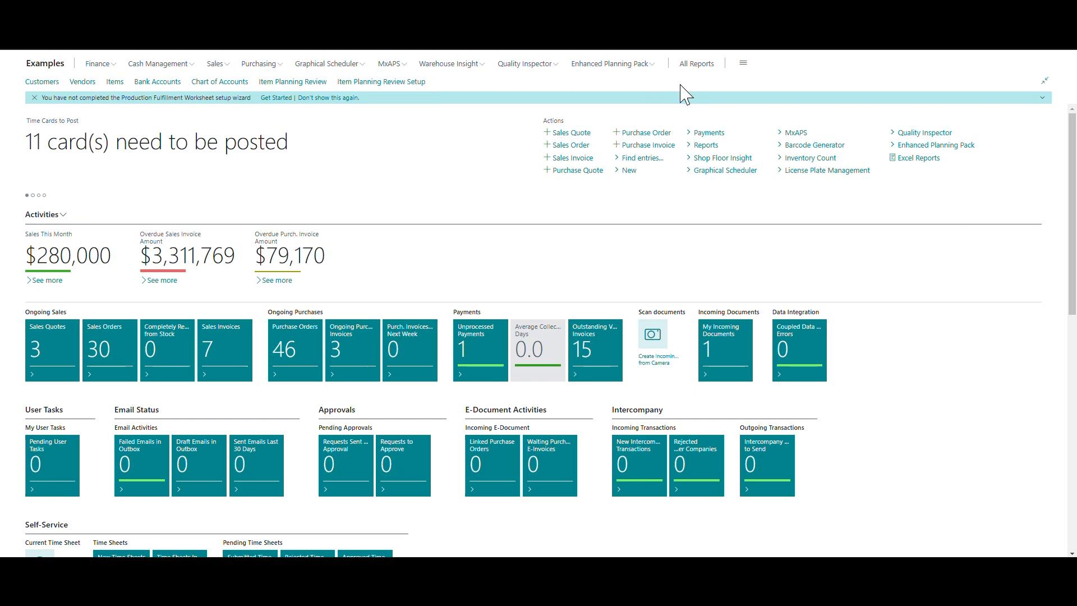
click(983, 55)
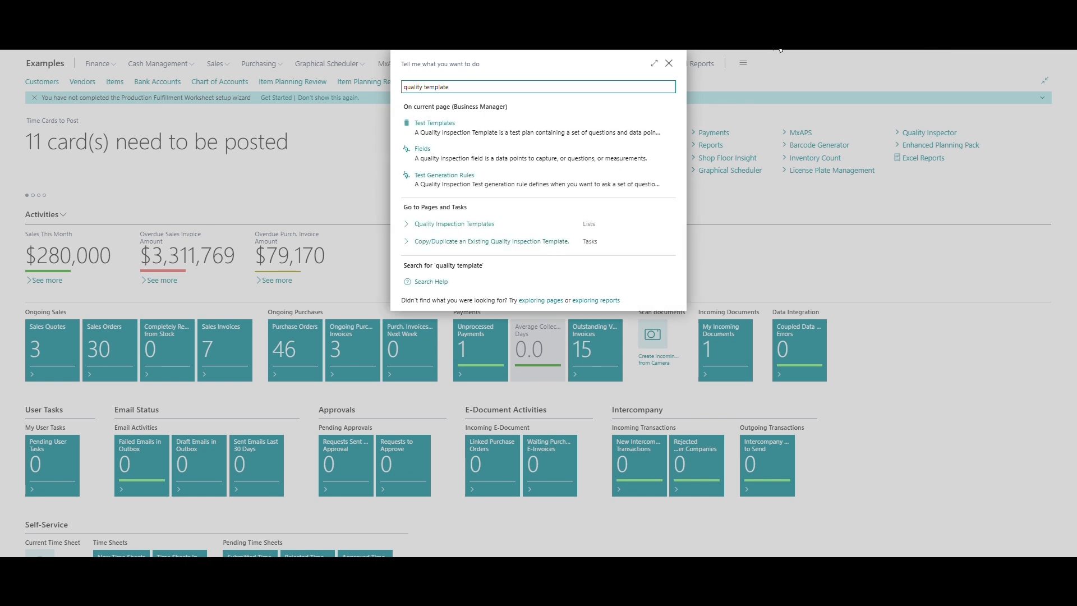
click(493, 141)
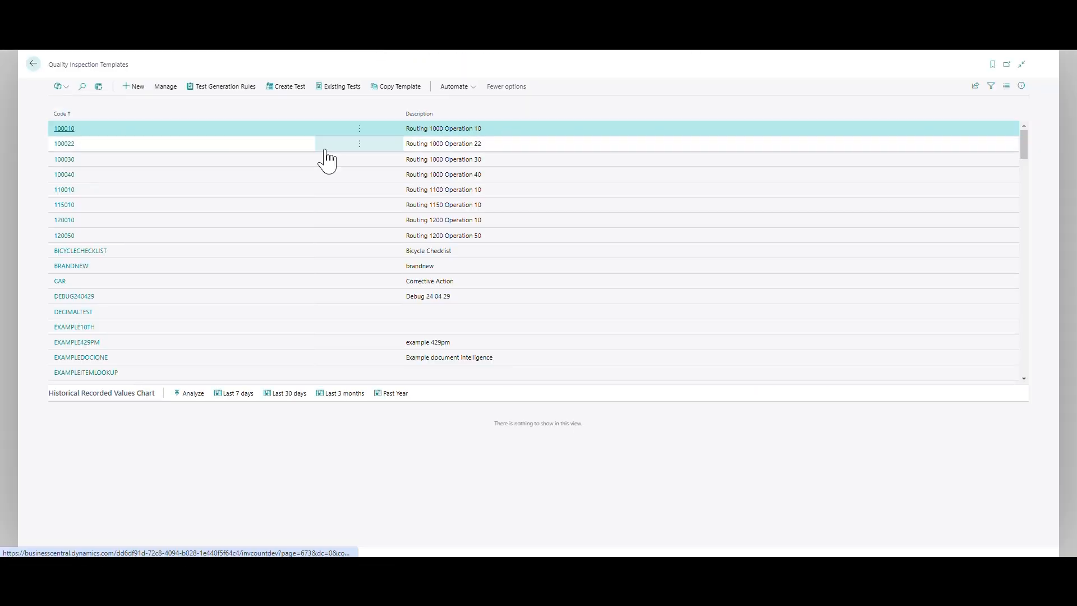
Create a new quality inspection template with code FIVESEXAMPLE and description "5S Work Center Example"
click(139, 89)
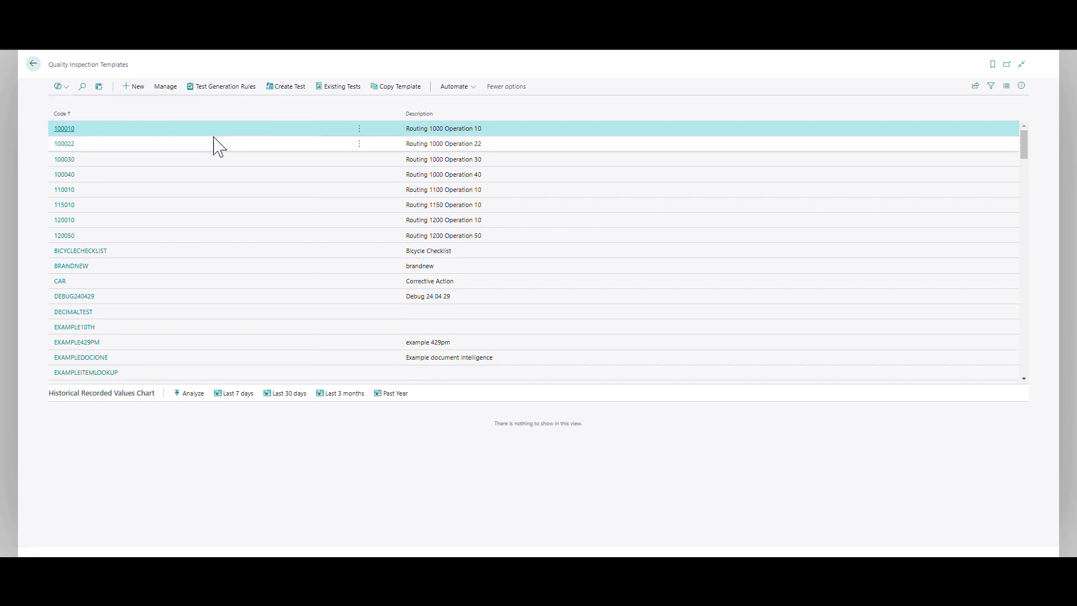
click(285, 155)
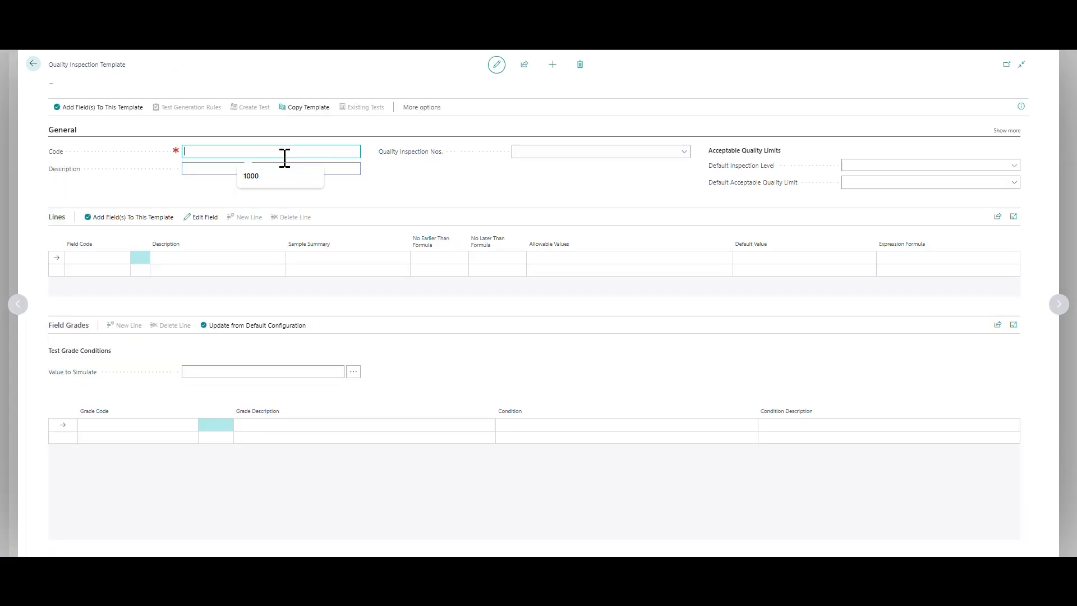
text(Five)
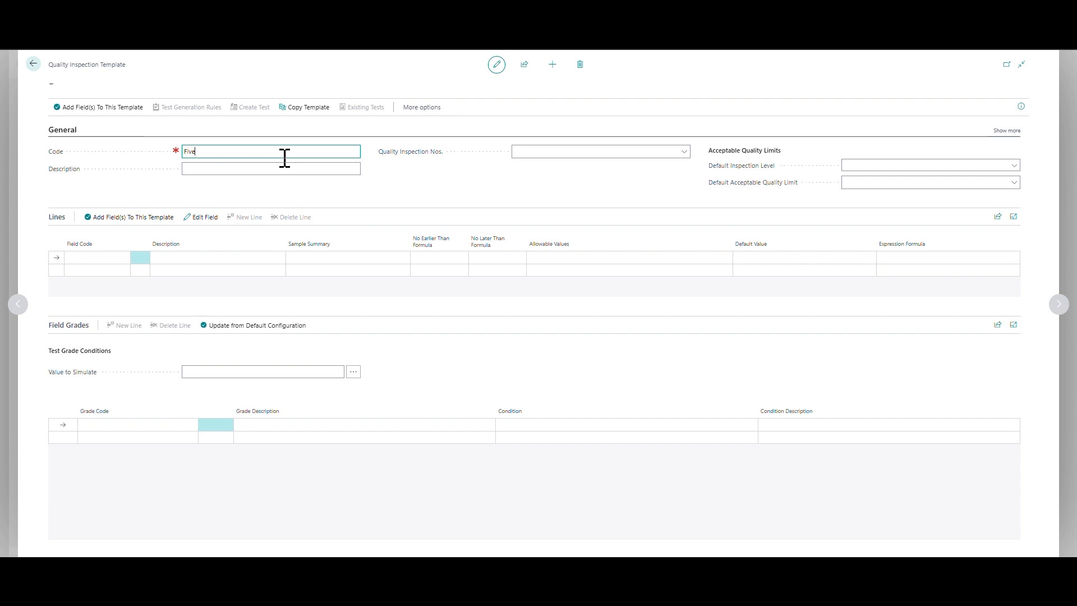
text(SExample)
key(Tab)
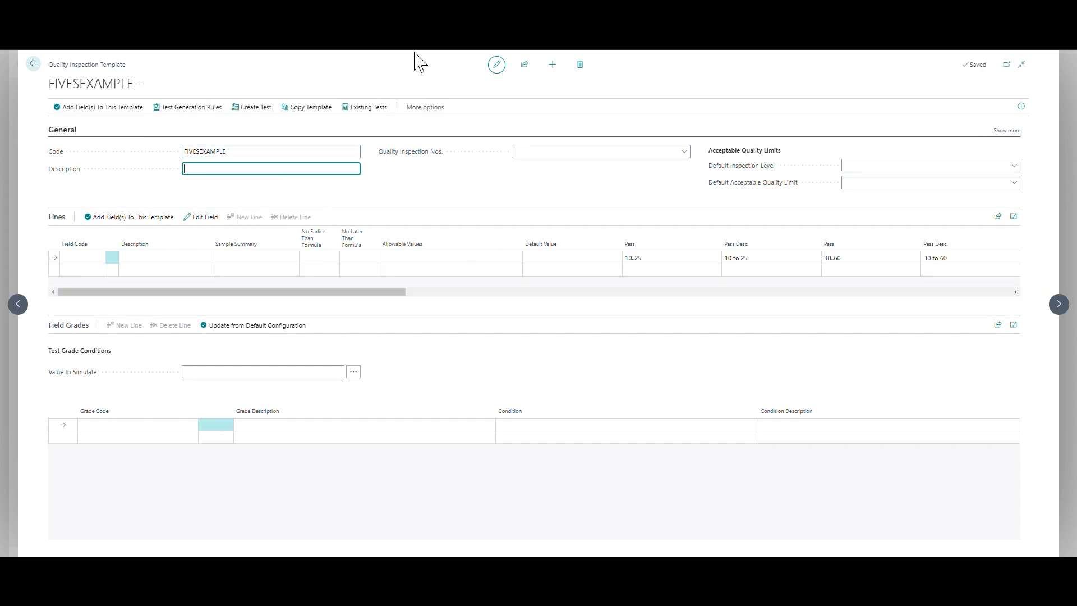
click(201, 168)
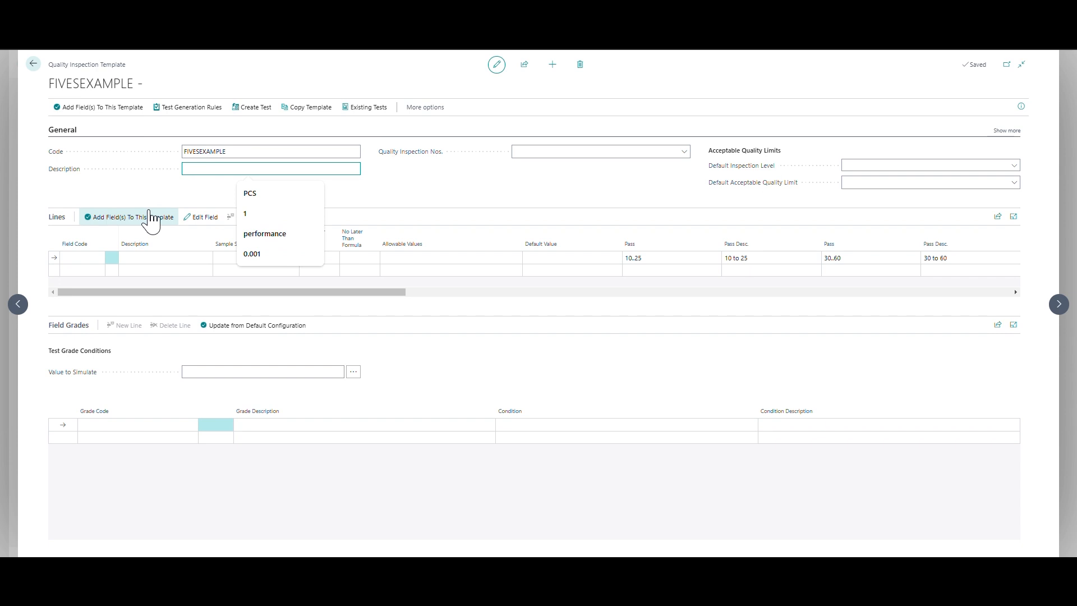
text(5S Work Center Example)
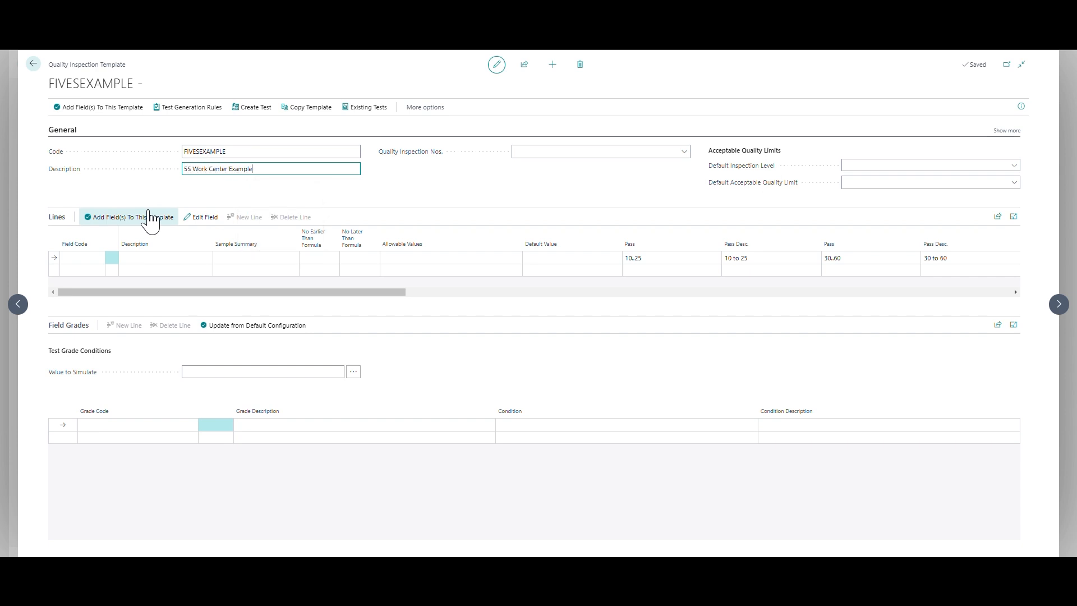
key(Tab)
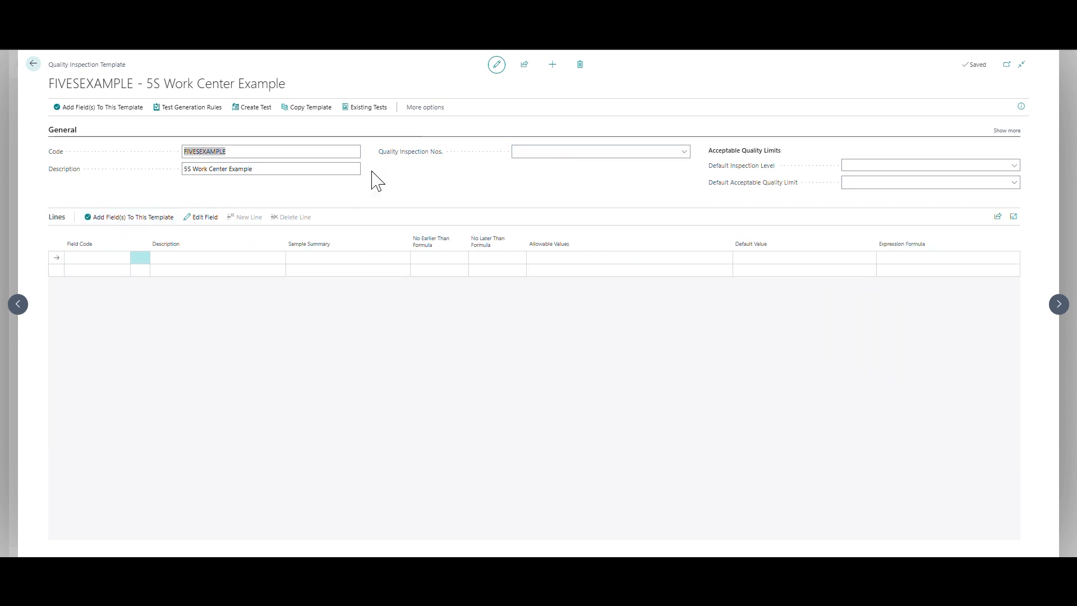
Add a new template field described "Have unnecessary items in your workspace been removed?" with data type "A choice from a list"
click(112, 108)
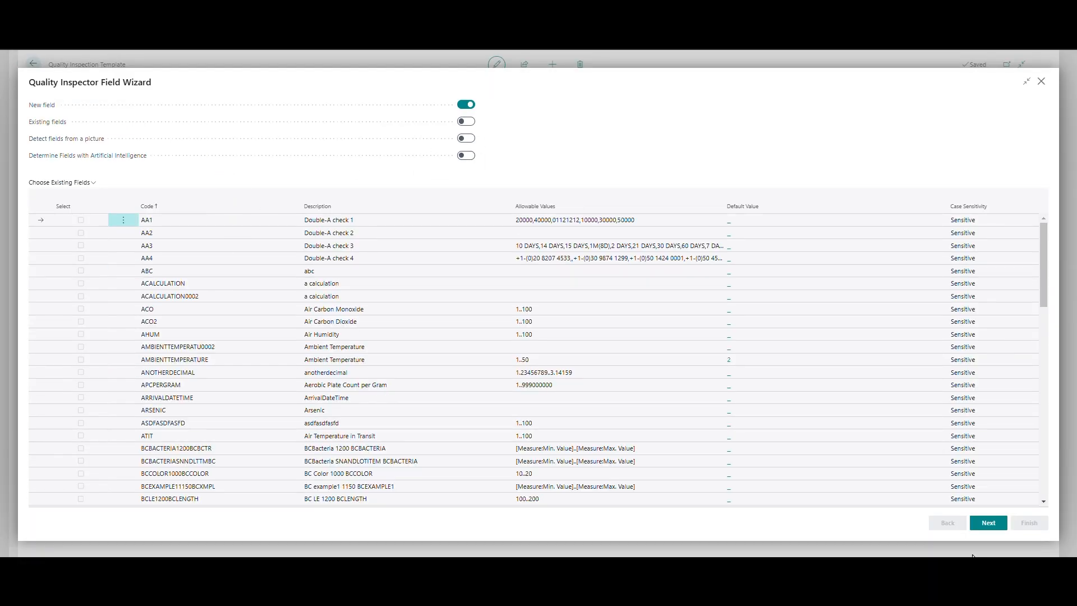
click(989, 523)
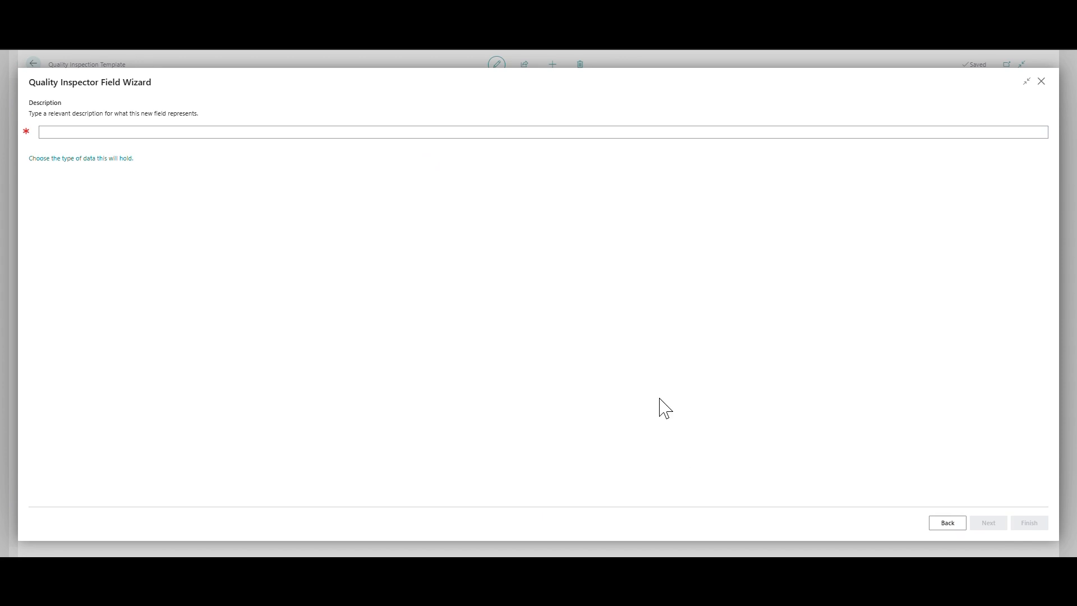
click(277, 132)
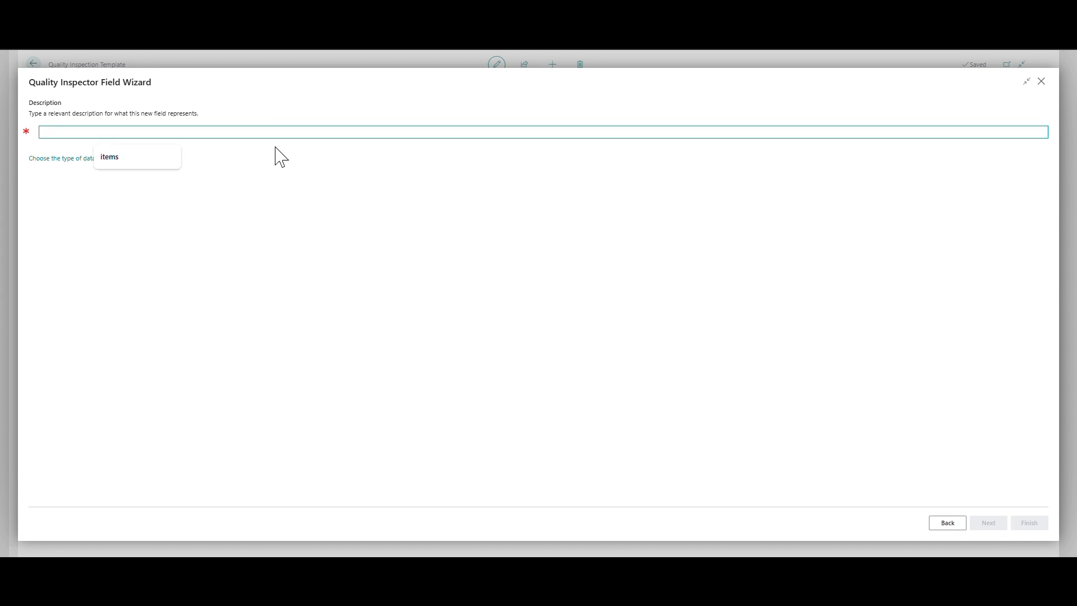
text(Jave)
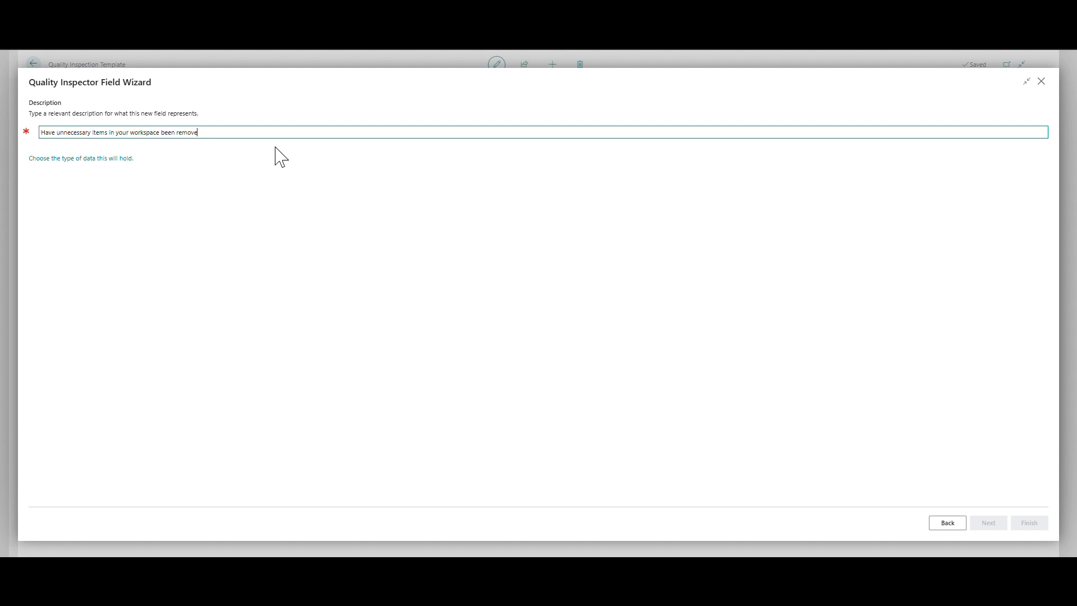
key(Return)
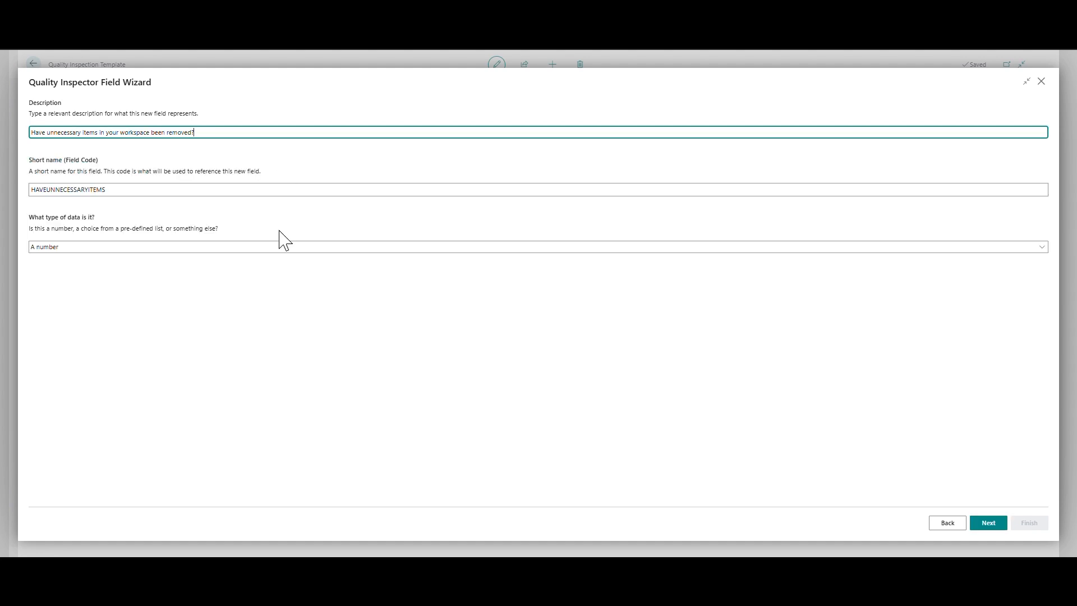
click(277, 247)
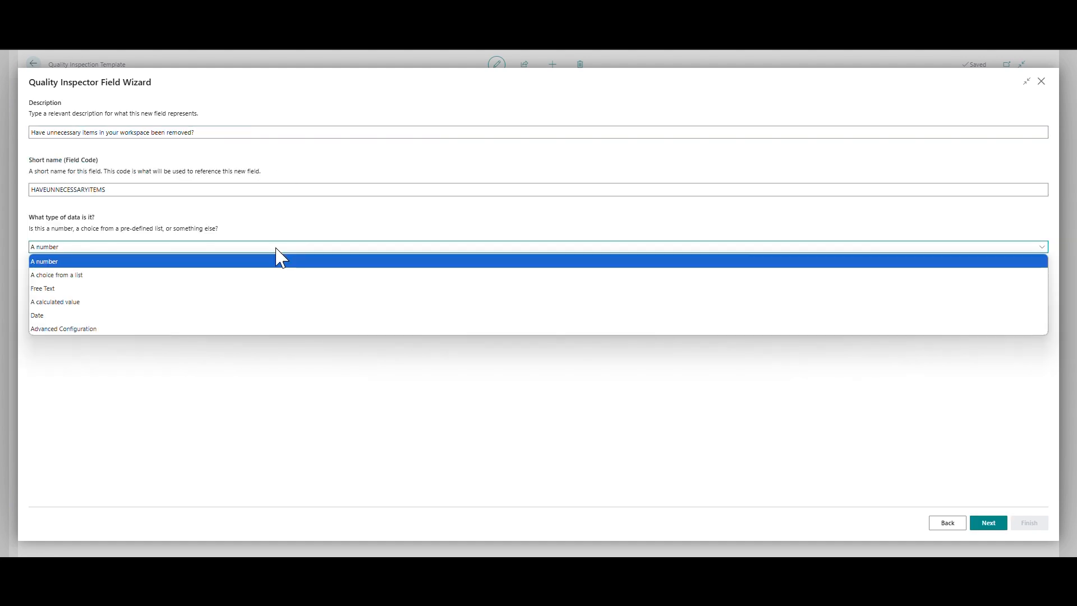
click(260, 276)
click(990, 524)
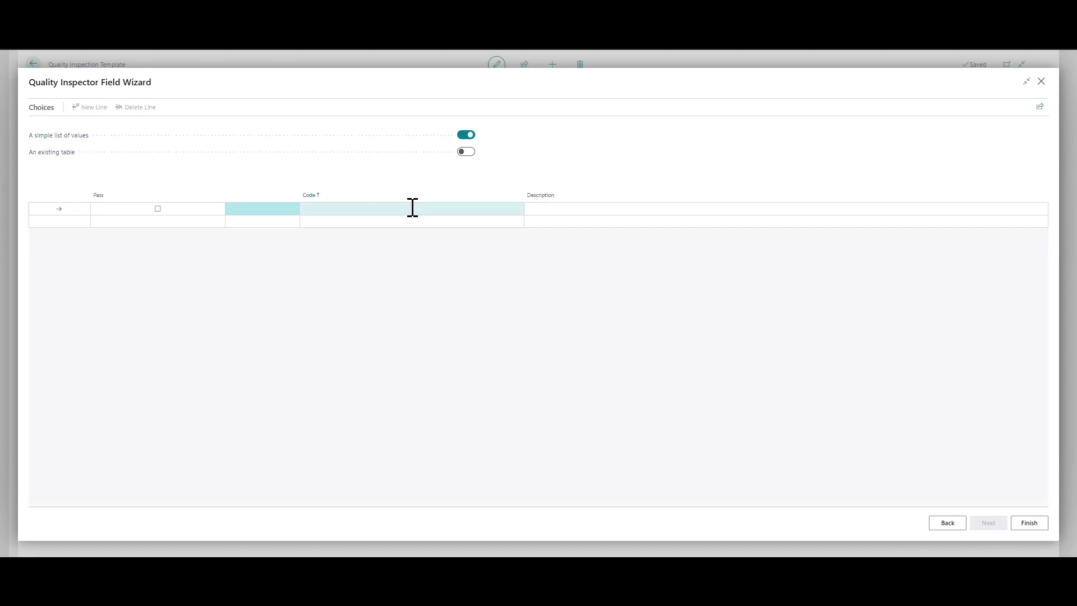
Enter Yes and No as the field's simple list choices and finish adding the field to the template
click(412, 207)
text(Yes)
click(395, 221)
text(No)
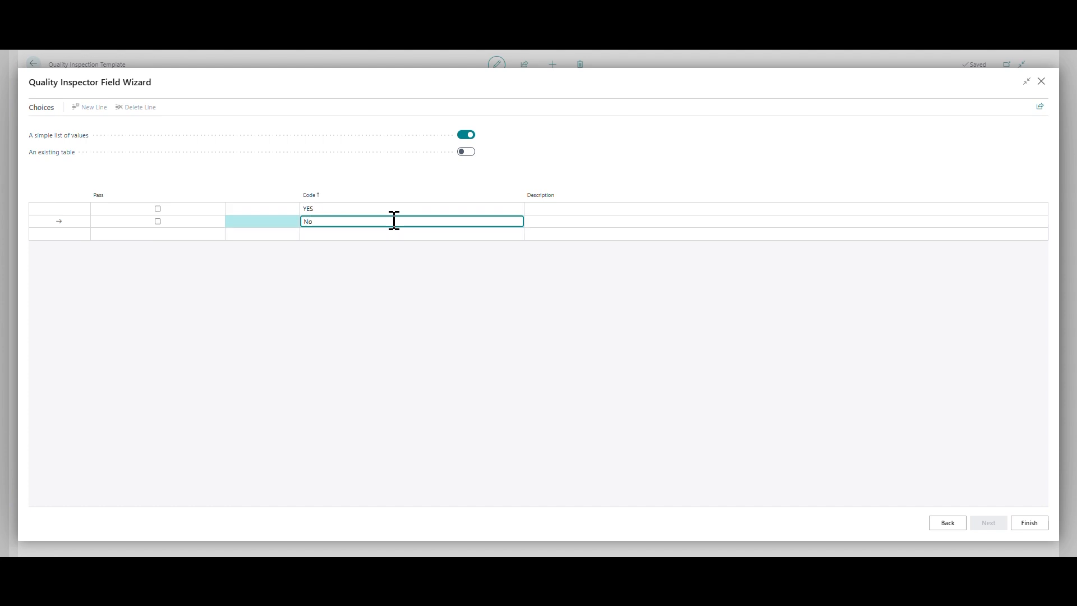
key(Tab)
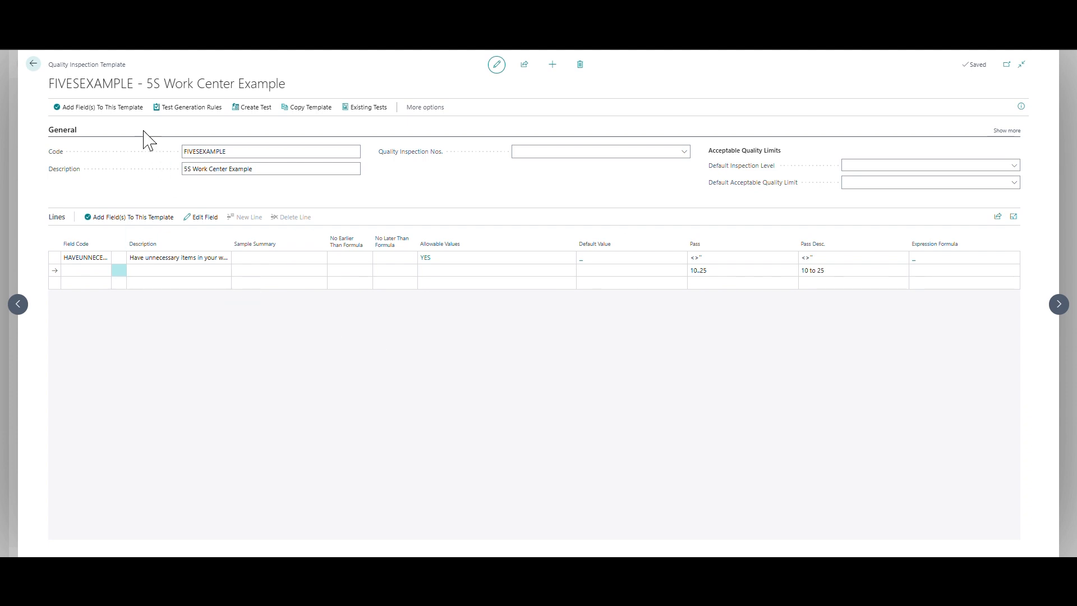
Add a new template field described "Are tools, materials, and equipment arranged for a good workflow?" with data type "A choice from a list"
click(101, 107)
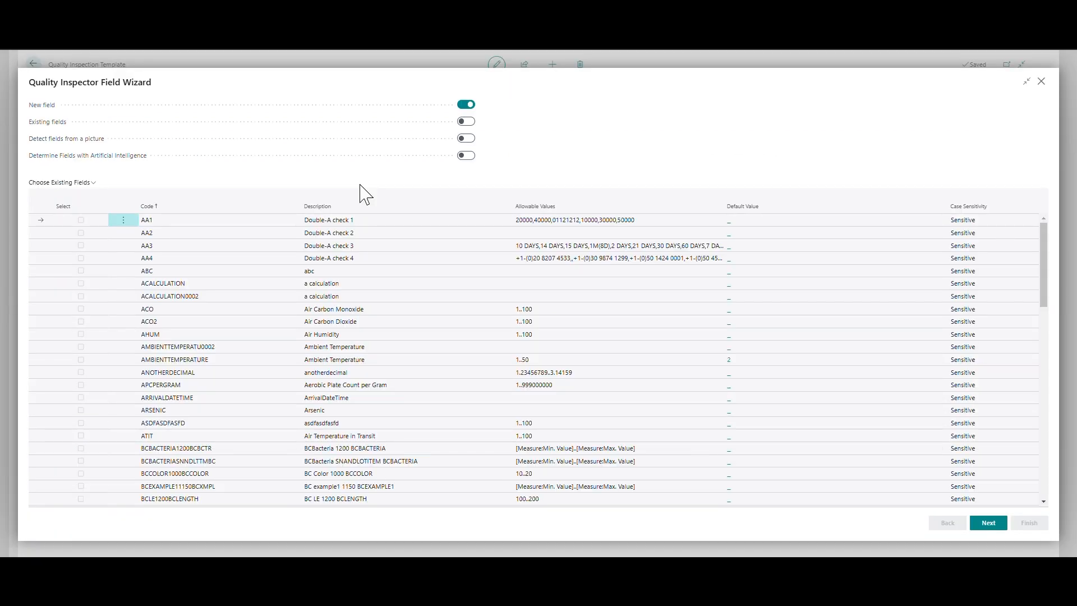
click(987, 524)
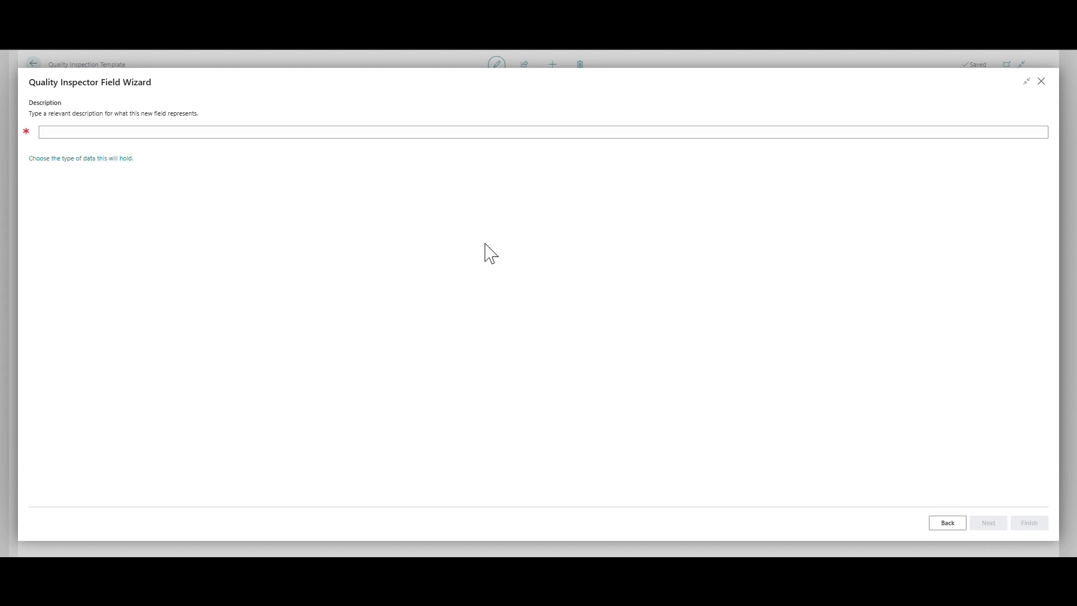
click(485, 130)
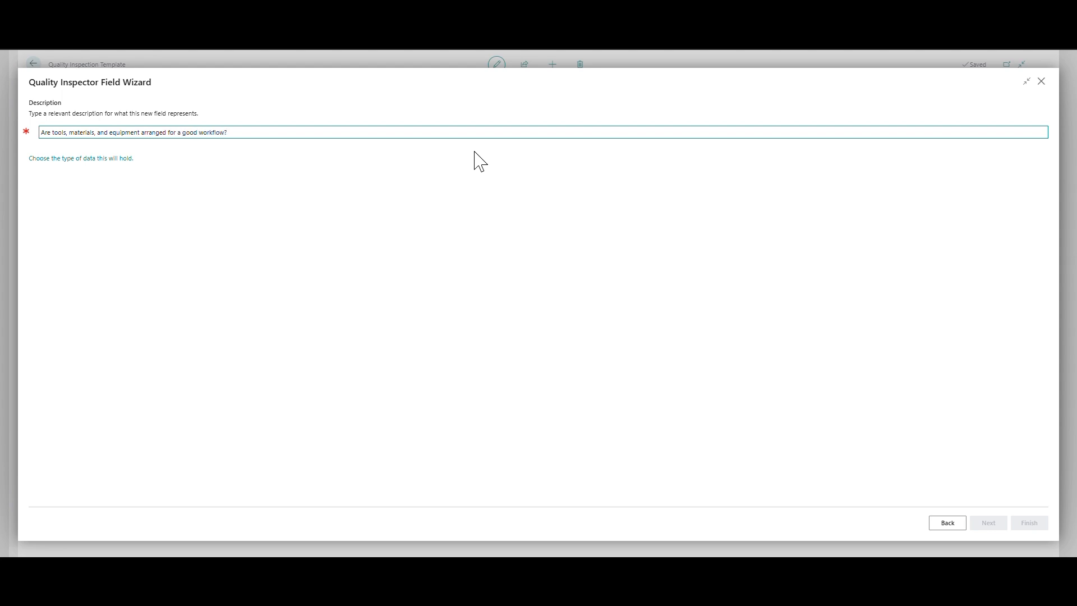
key(Tab)
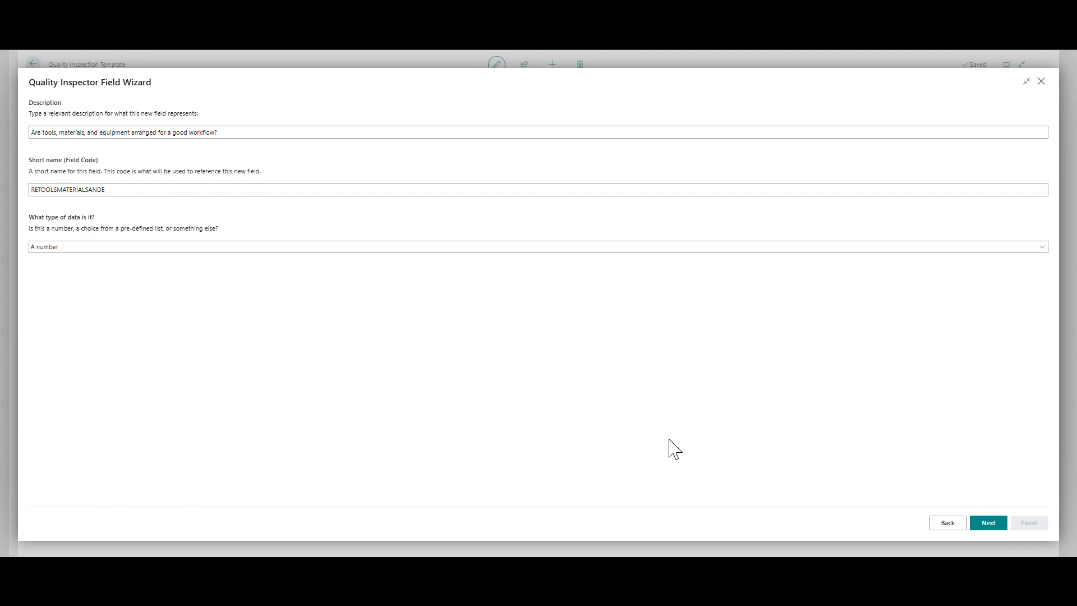
click(560, 247)
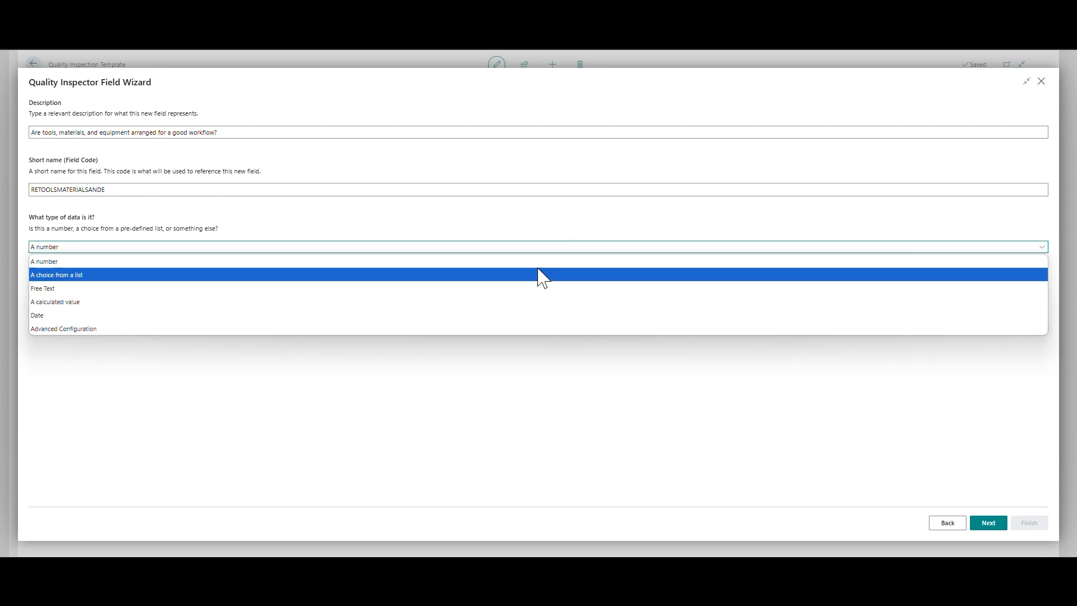
click(391, 274)
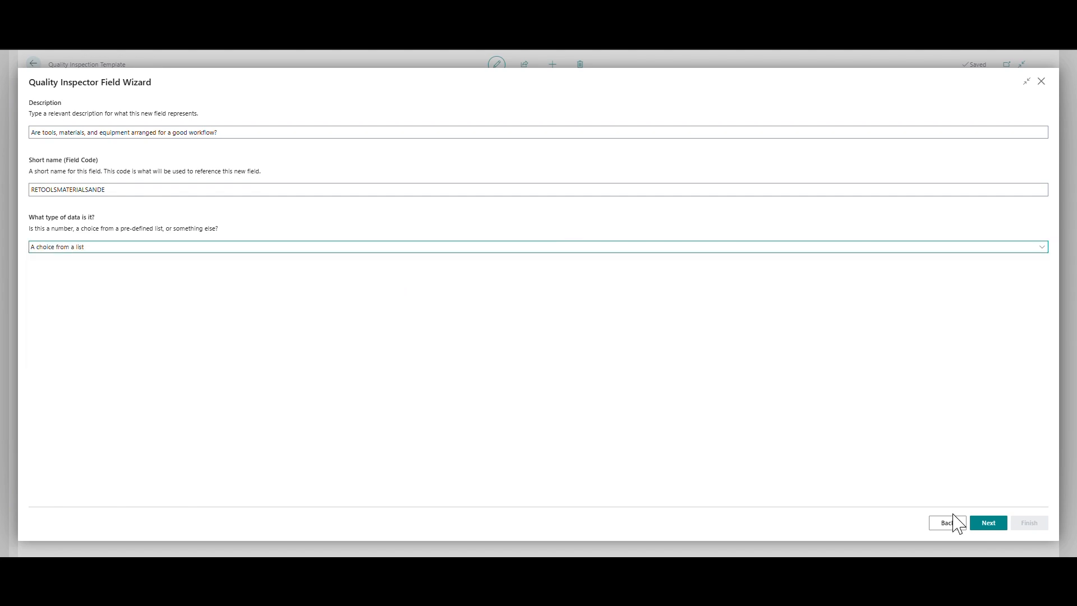
click(976, 525)
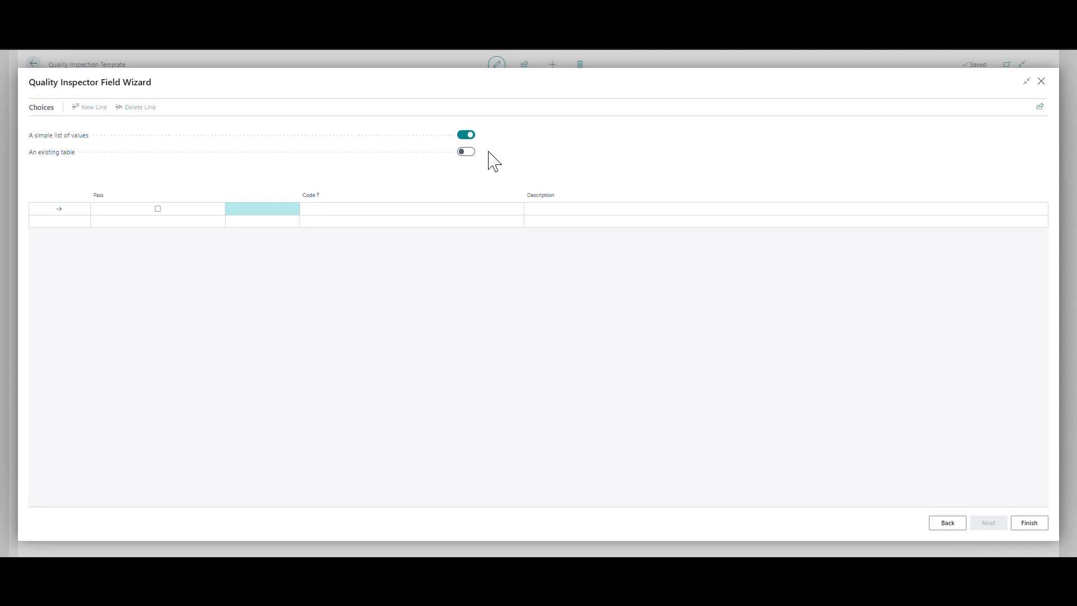
Enter Yes and No as the workflow question's simple list choices and finish adding the field
click(462, 211)
text(Yes)
key(Return)
text(No)
key(Tab)
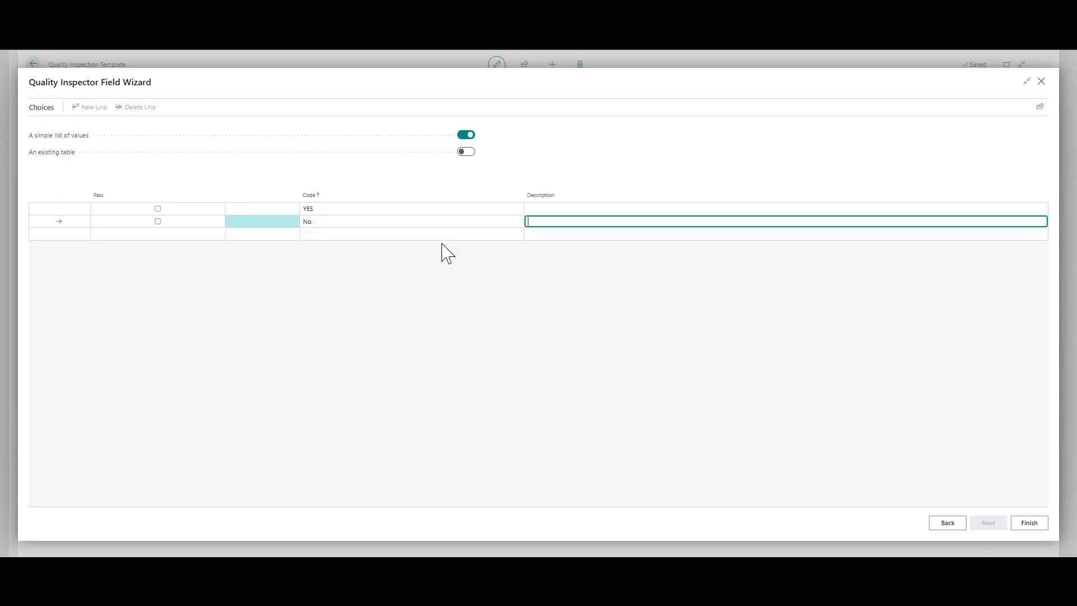
click(1025, 523)
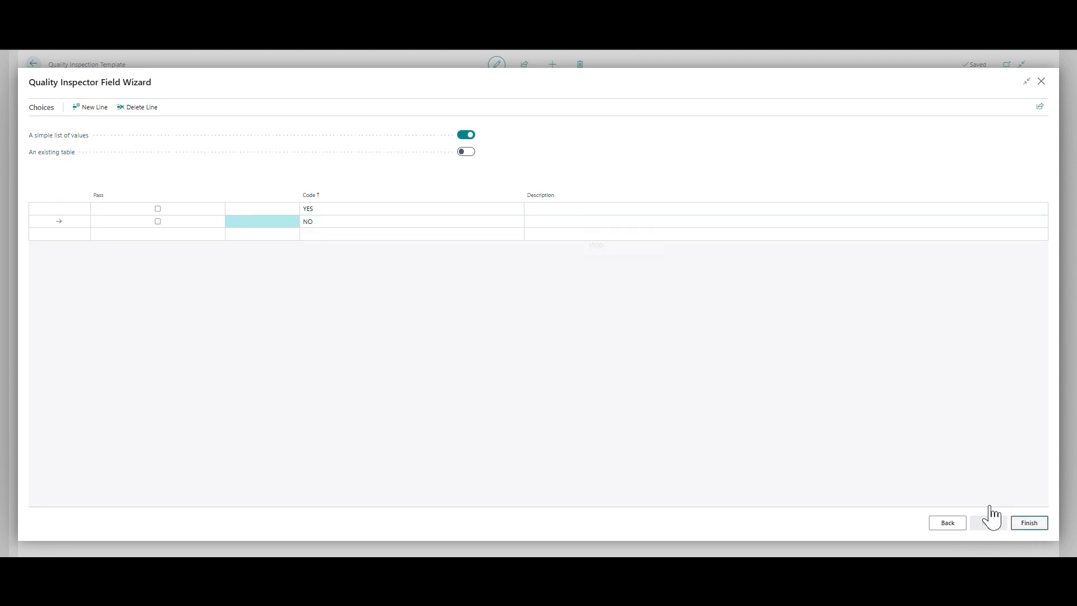
Create a test generation rule for the FIVESEXAMPLE template with Work Center as its source table
click(164, 271)
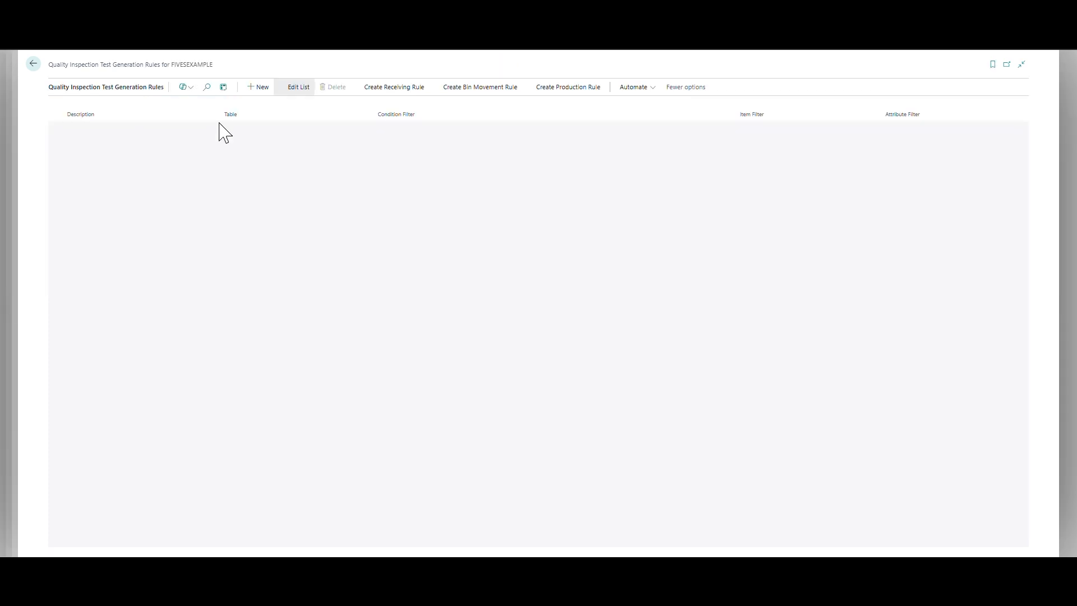
click(247, 130)
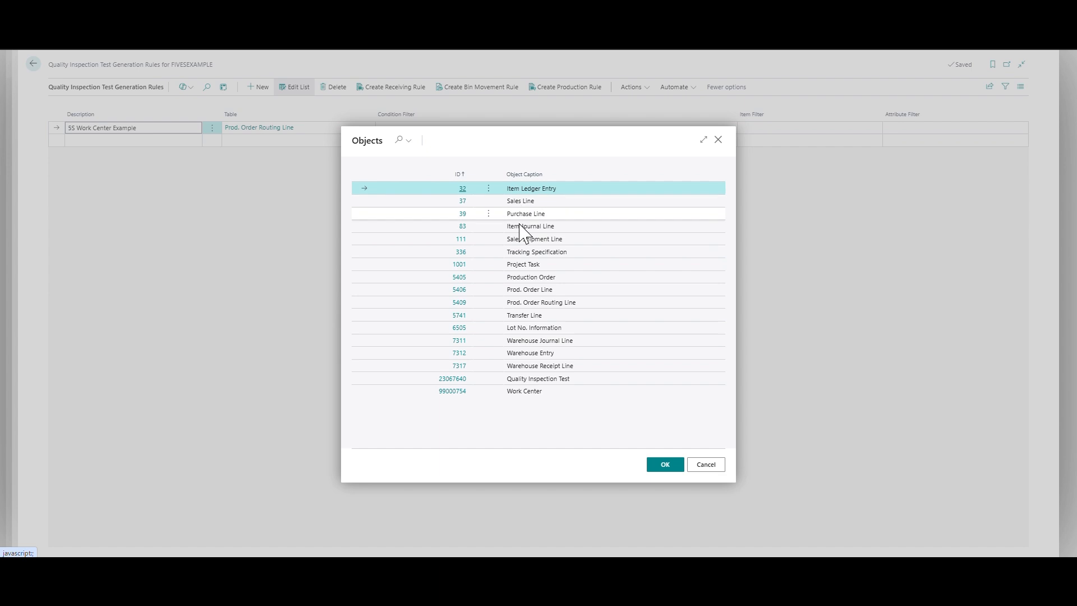
click(570, 393)
click(662, 464)
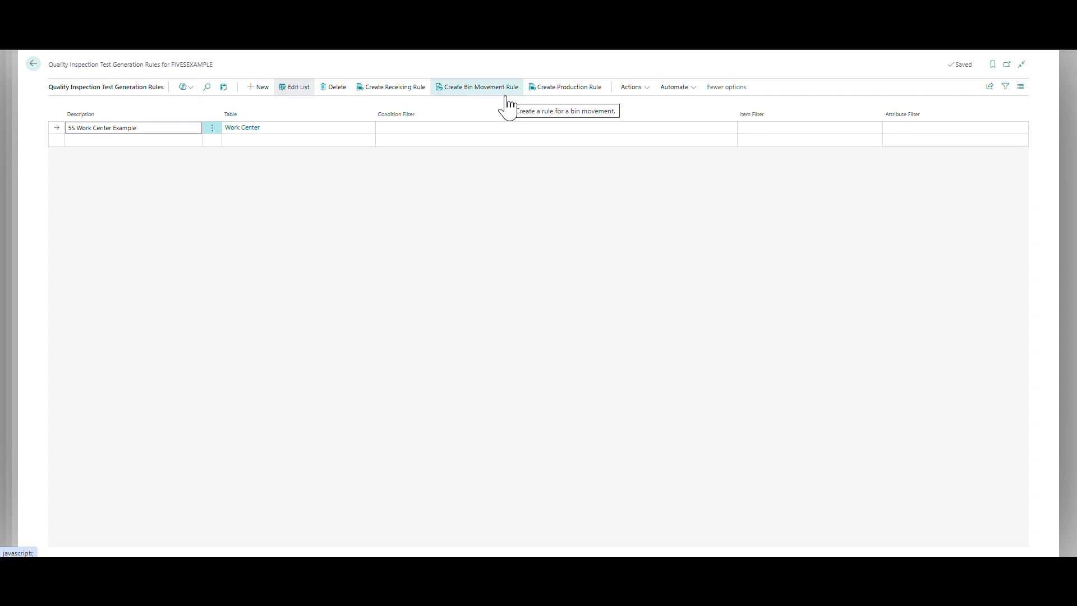
Open the rule's condition filter, look through the available Work Center fields, and close it without adding a filter
click(464, 129)
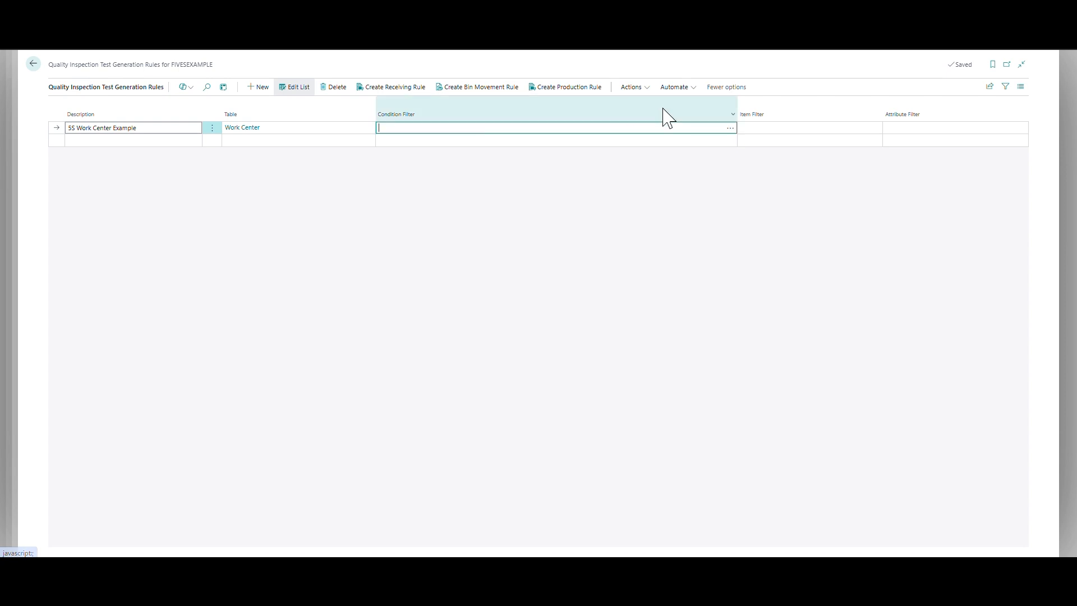
click(729, 129)
click(435, 282)
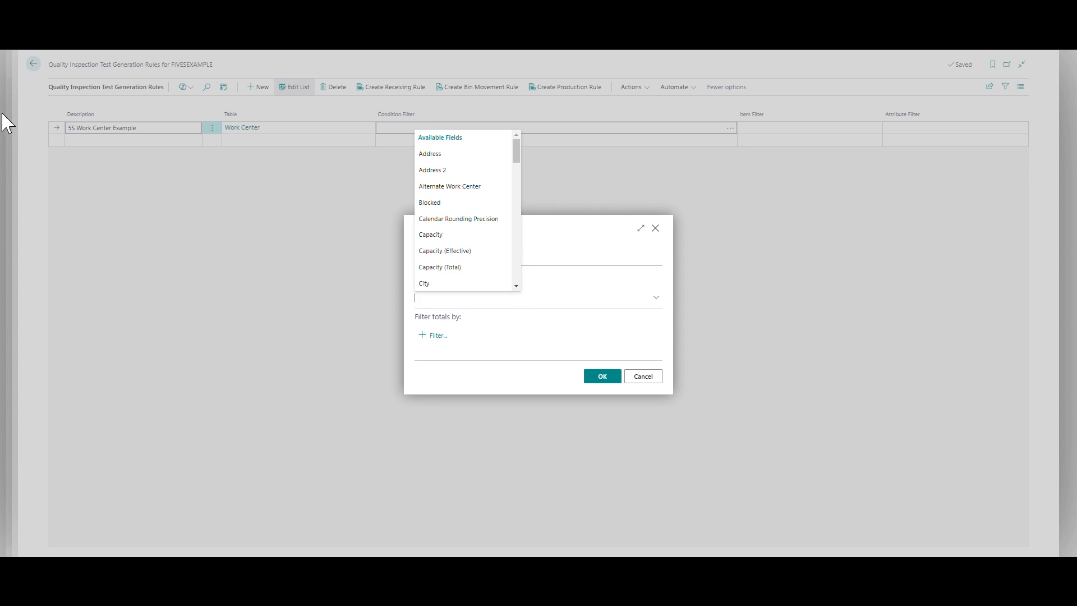
click(604, 232)
click(604, 377)
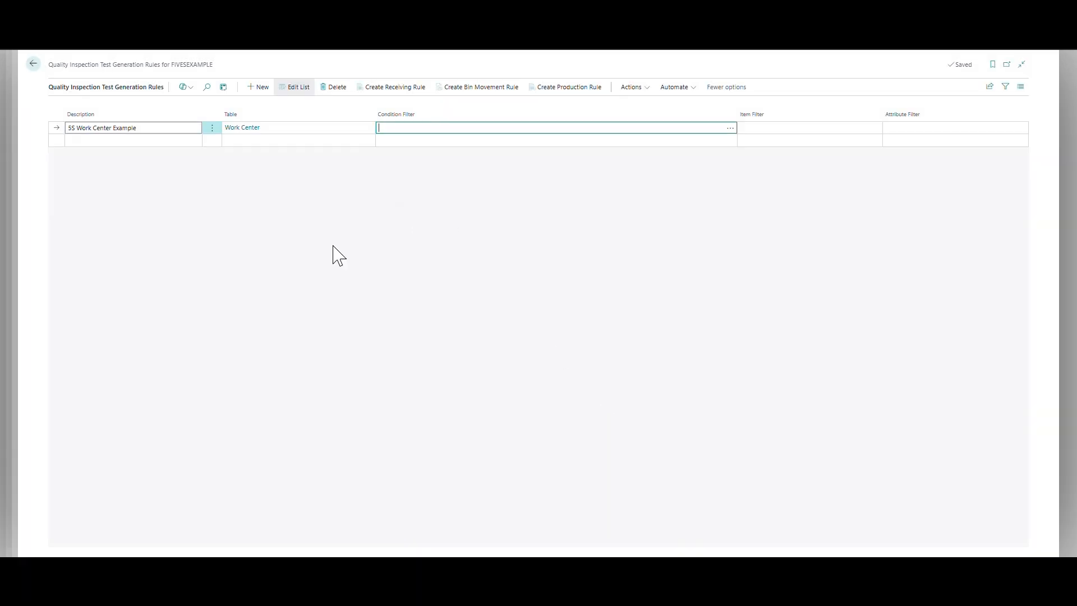
Return to the template and reopen its test generation rules to check the Work Center rule
click(33, 64)
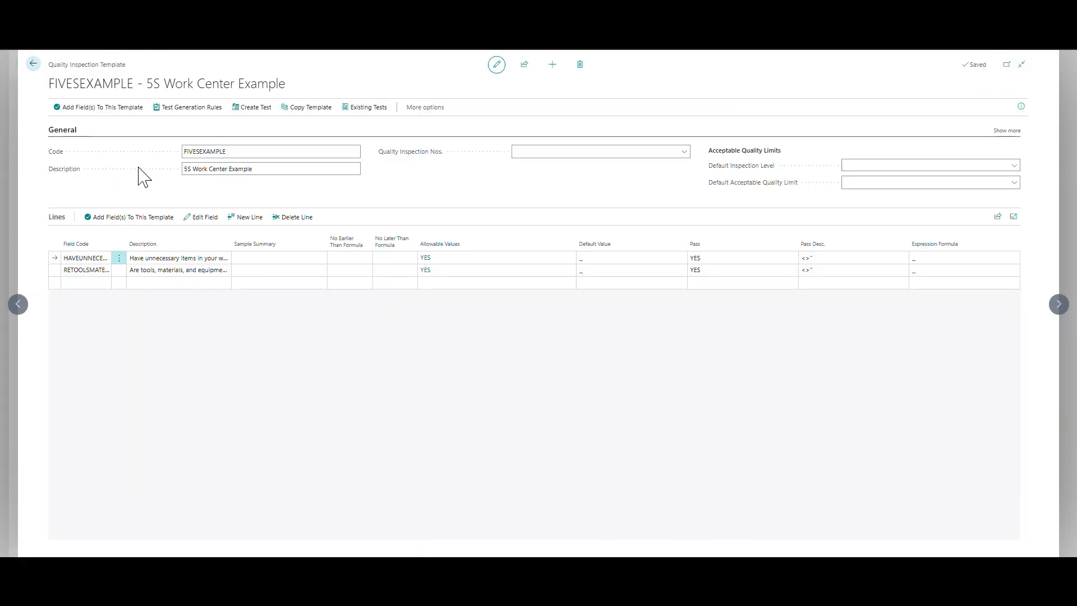
click(191, 107)
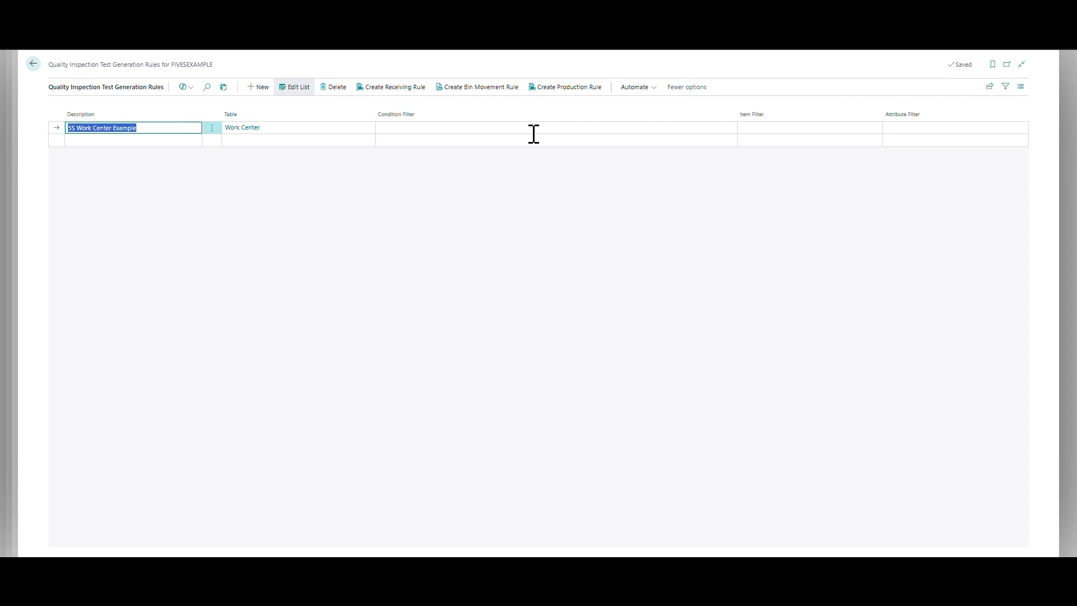
click(33, 65)
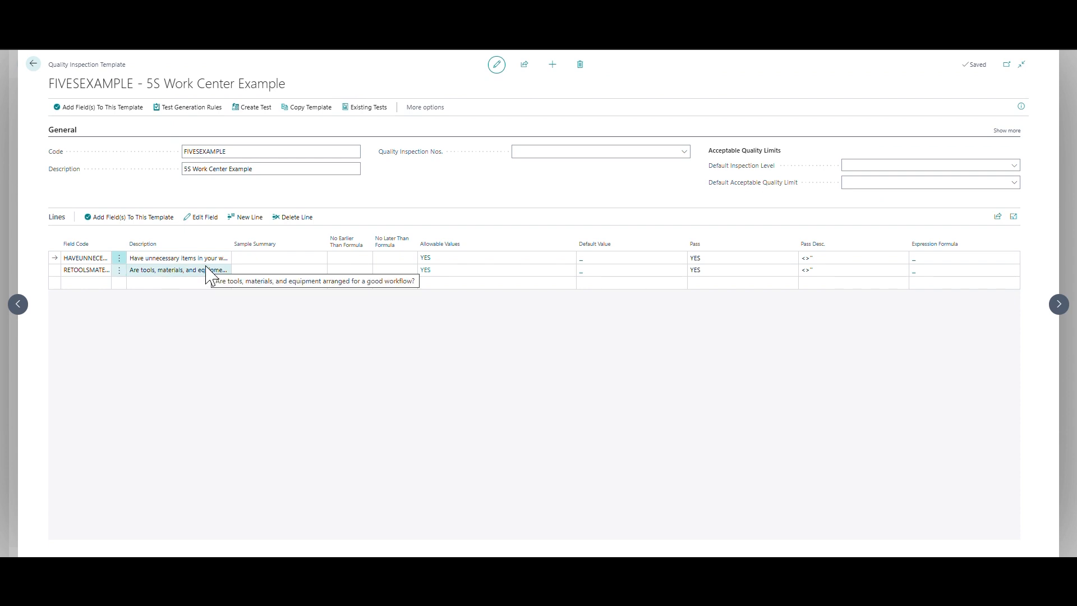
Leave the template and the template list for the home page and open the page search
click(33, 66)
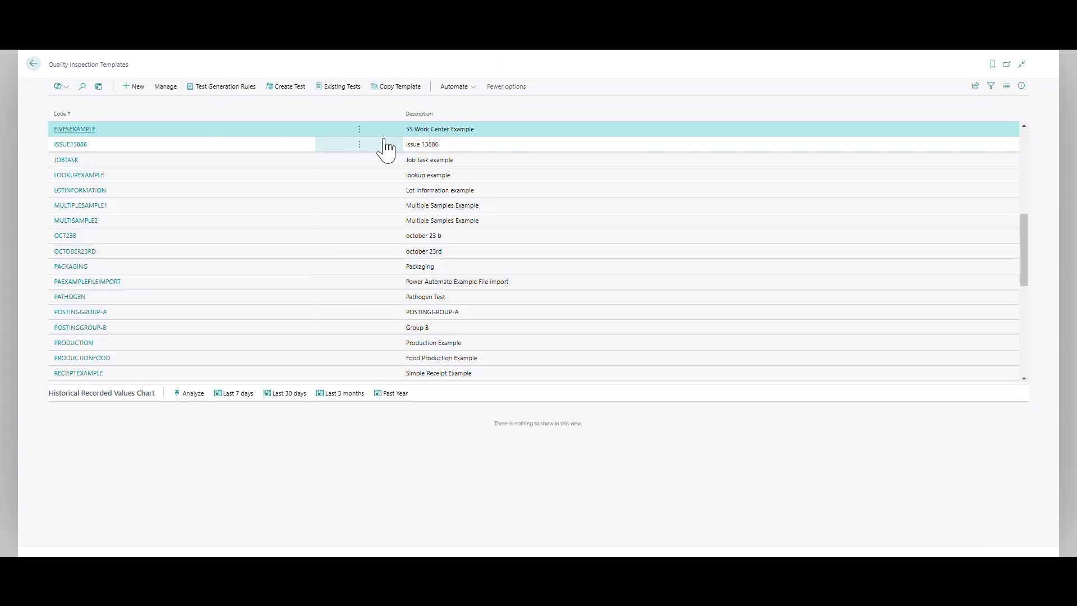
click(33, 65)
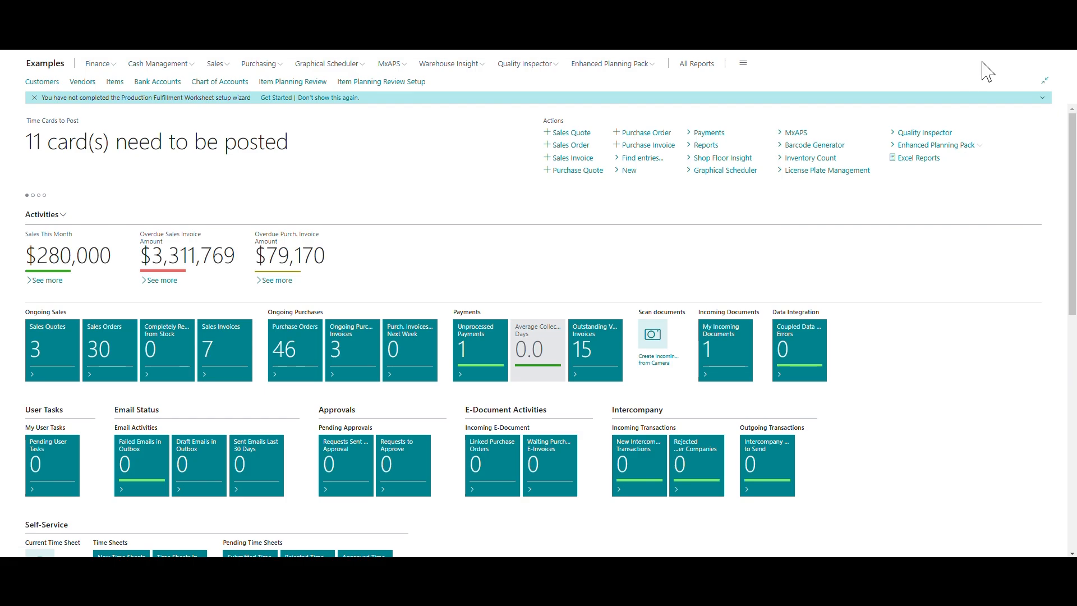
key(alt+q)
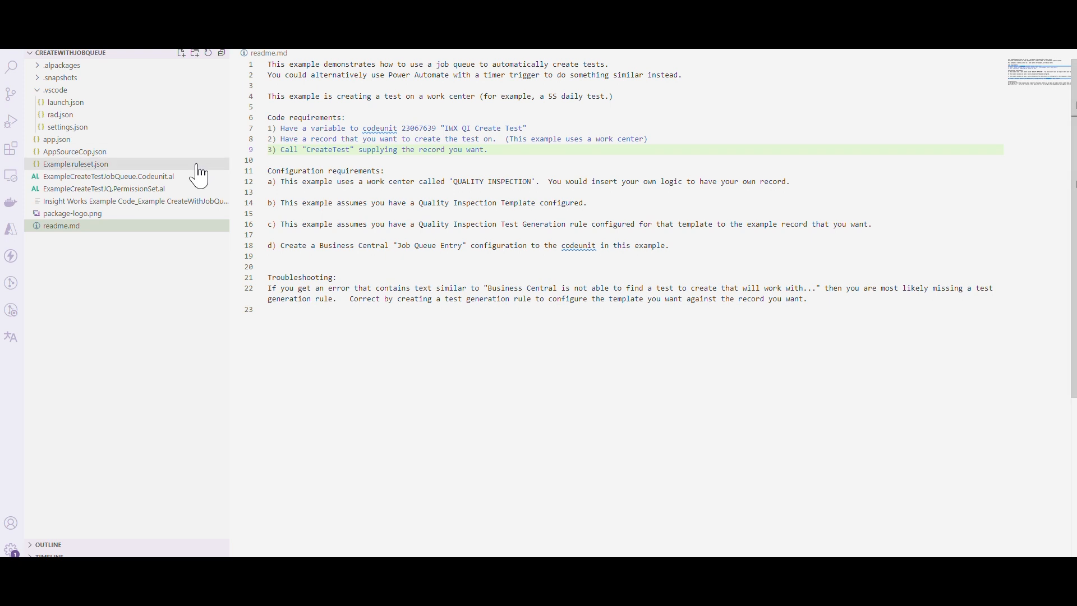
In Visual Studio Code, open ExampleCreateTestJobQueue.Codeunit.al and examine its Job Queue Entry table declaration and Work Center record variable
click(163, 179)
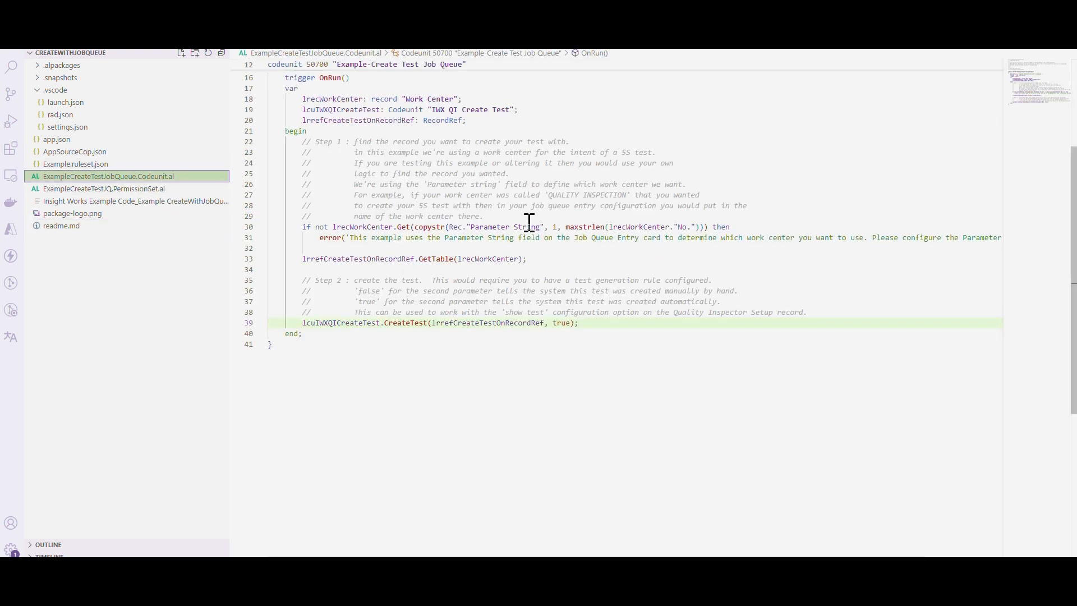
scroll(358, 193, up, 5)
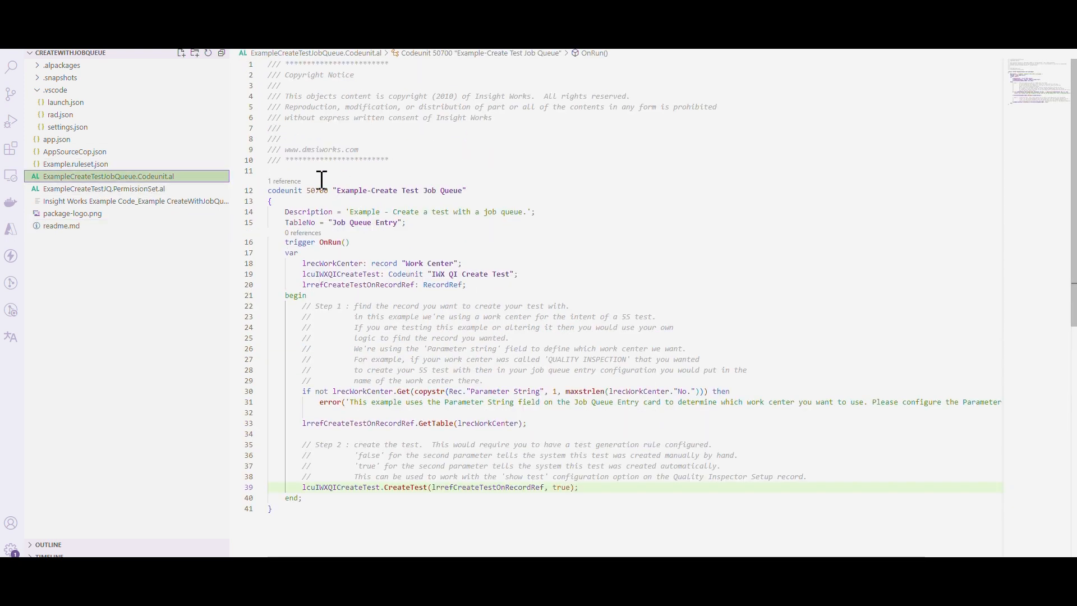
scroll(407, 243, down, 1)
drag(406, 194, 245, 196)
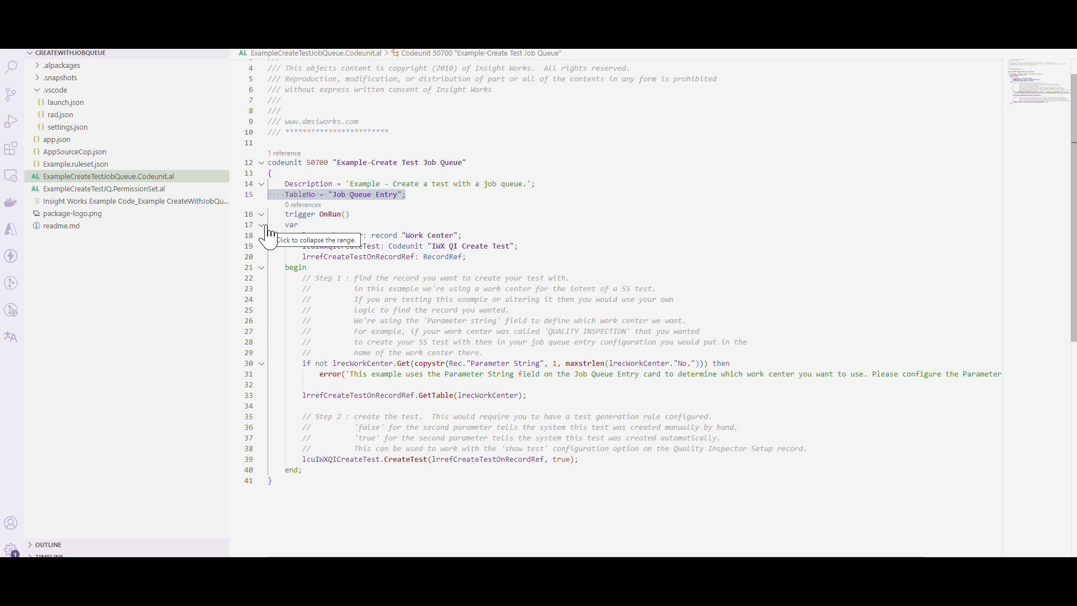
click(445, 226)
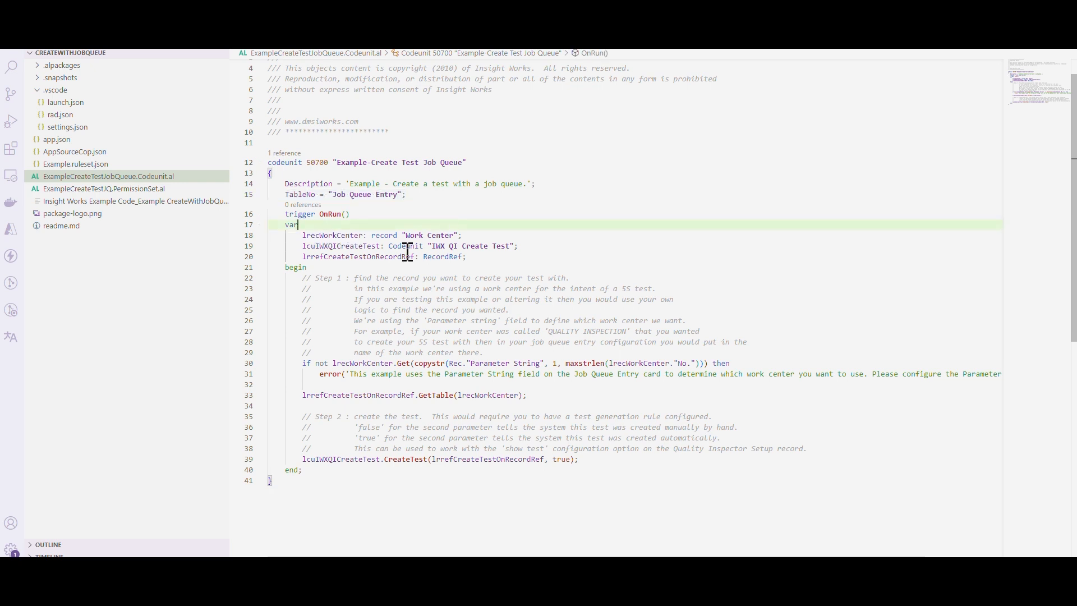
drag(461, 236, 249, 233)
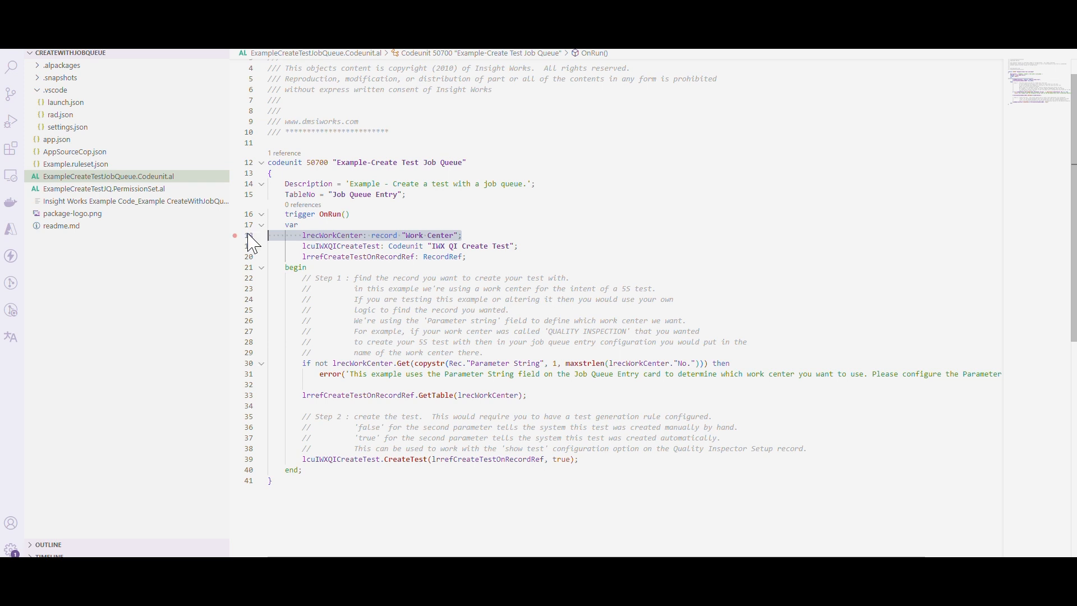
Examine the codeunit's Parameter String lookup, the GetTable and CreateTest calls, and the IWX QI Create Test variable
click(484, 363)
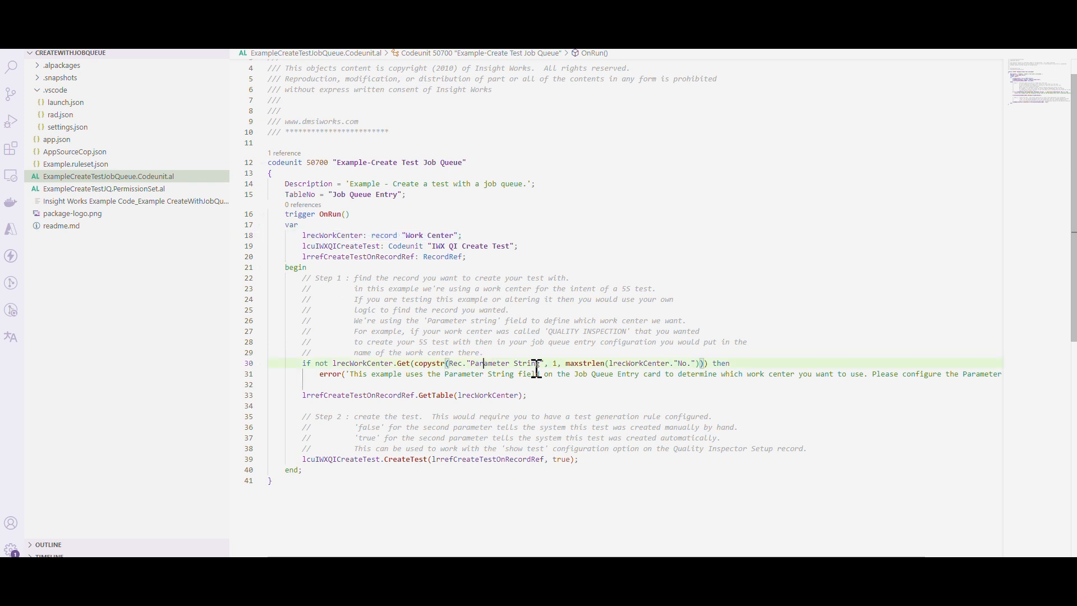
drag(543, 364, 471, 364)
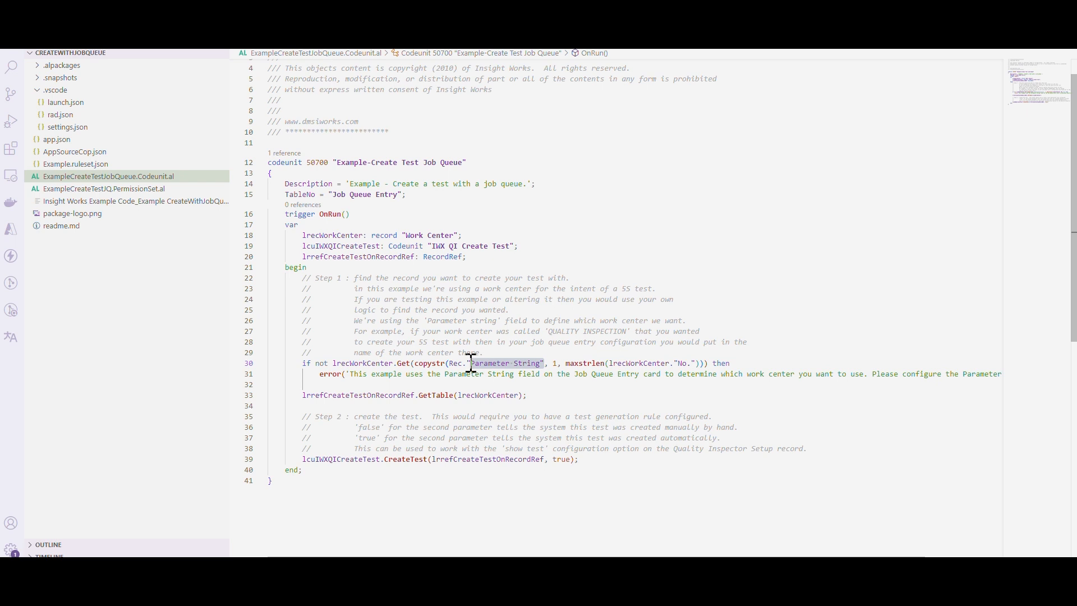
click(416, 395)
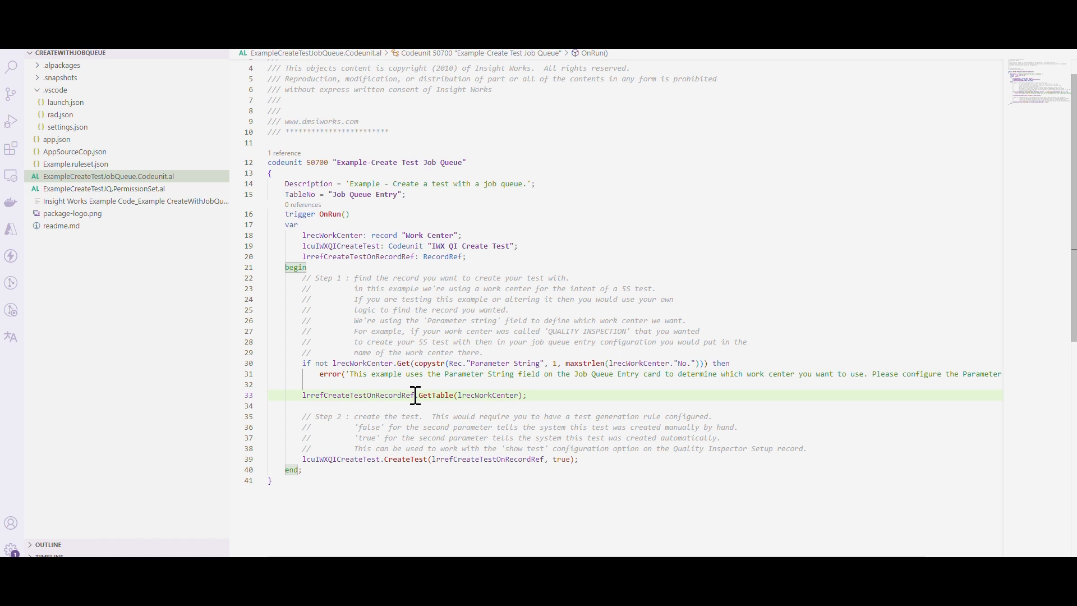
click(411, 459)
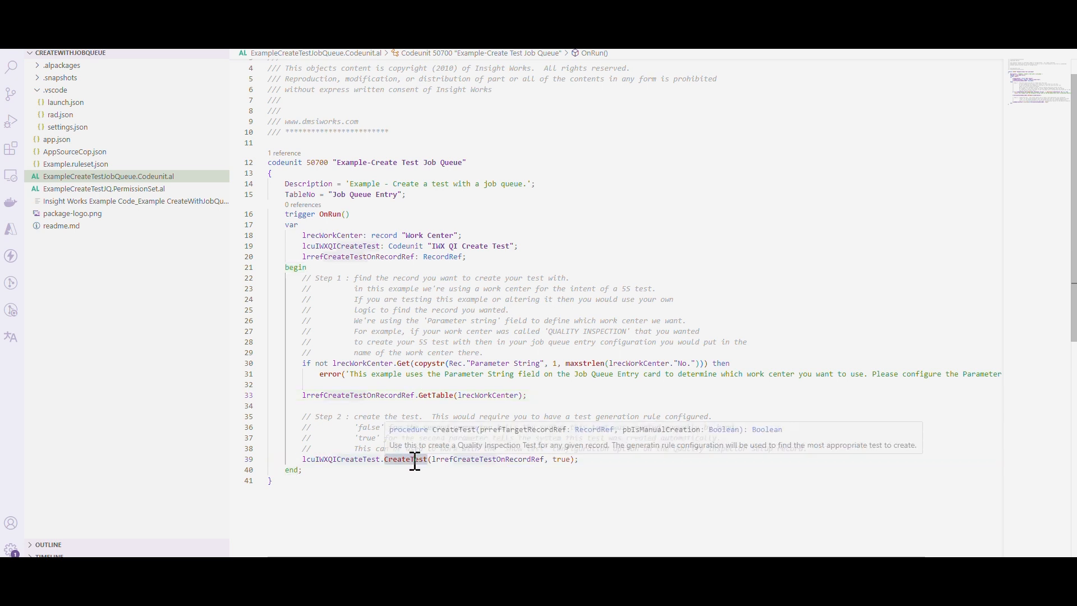
drag(518, 246, 381, 246)
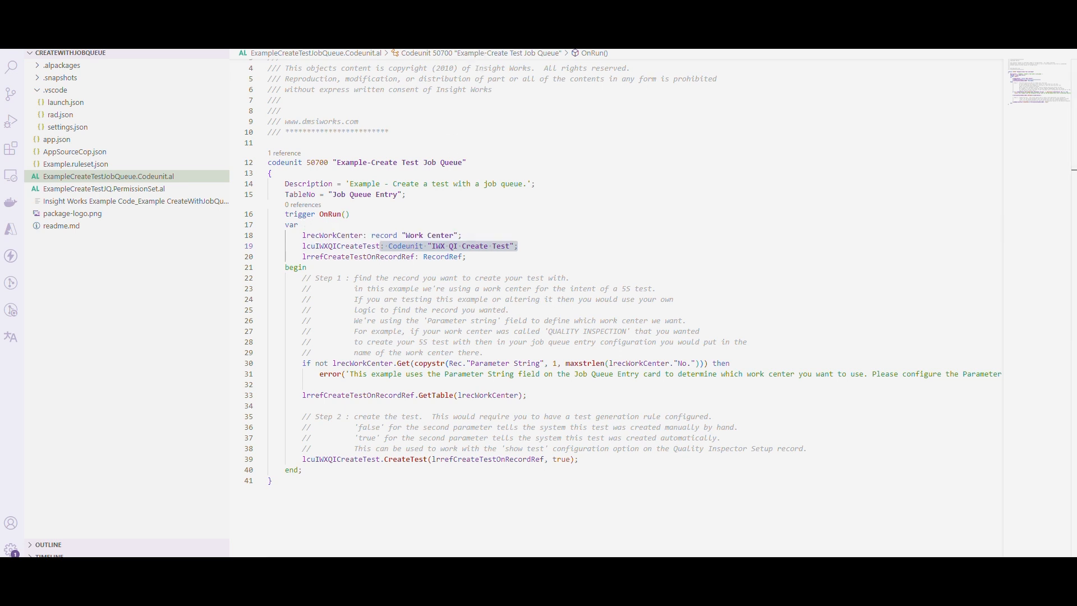
click(318, 163)
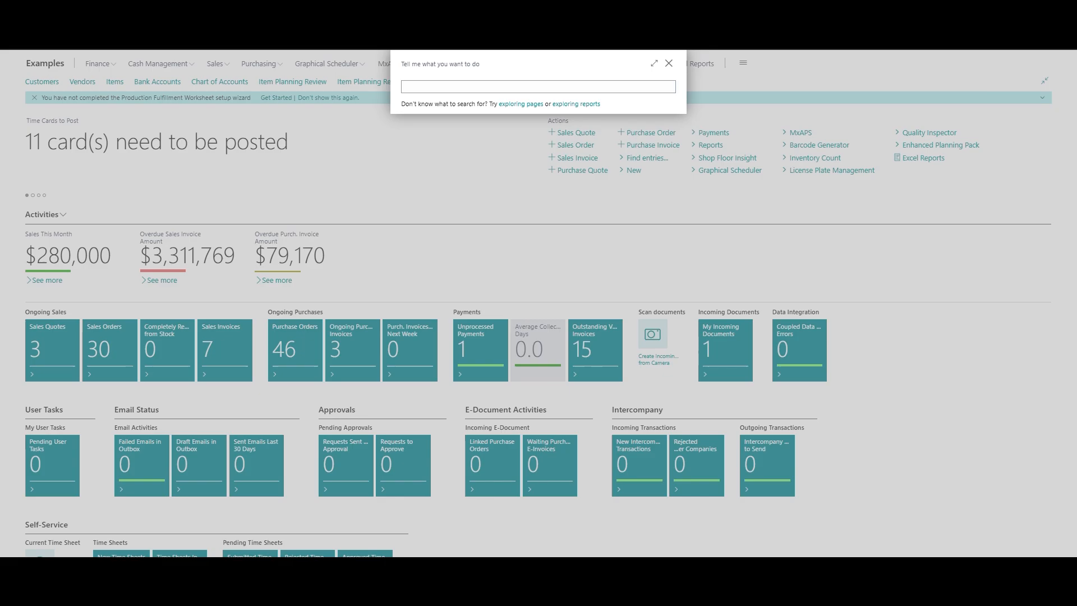
Switch to Business Central, search for "job queue entr" and open the Job Queue Entries list
click(459, 89)
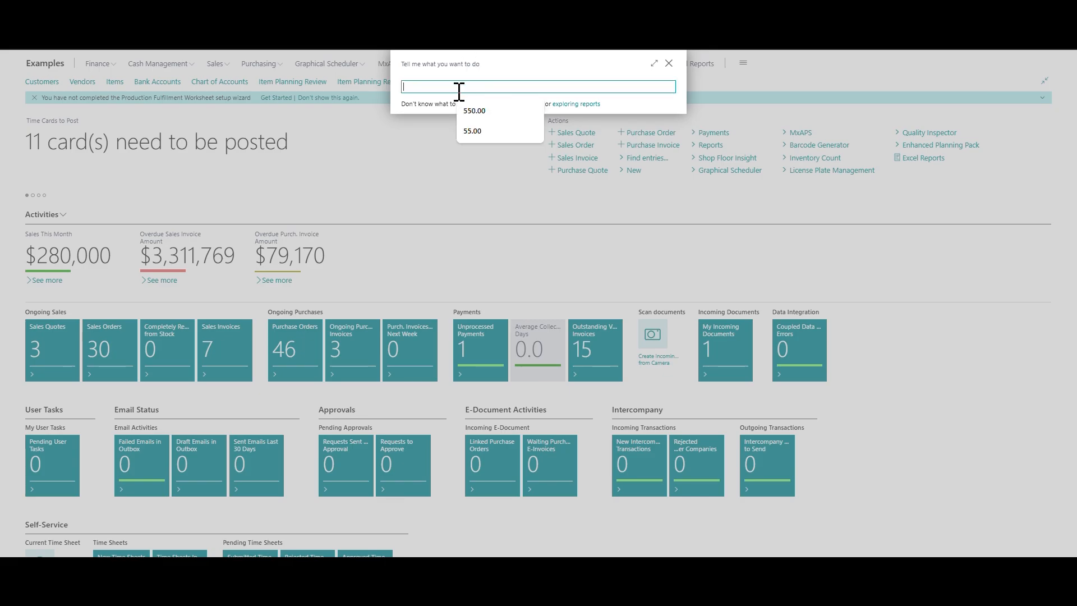
text(job queue entr)
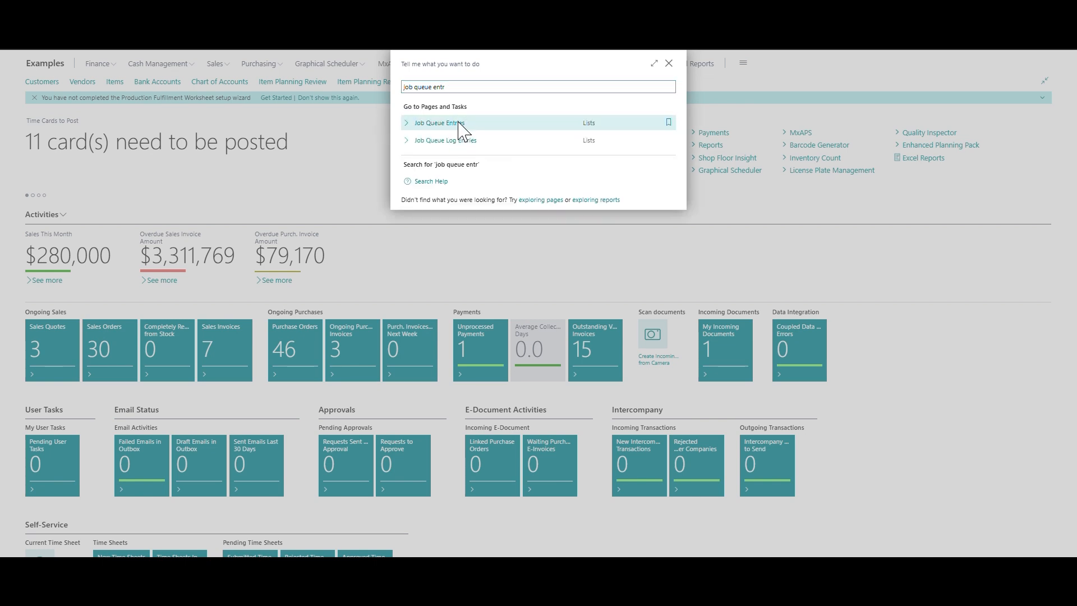
click(459, 123)
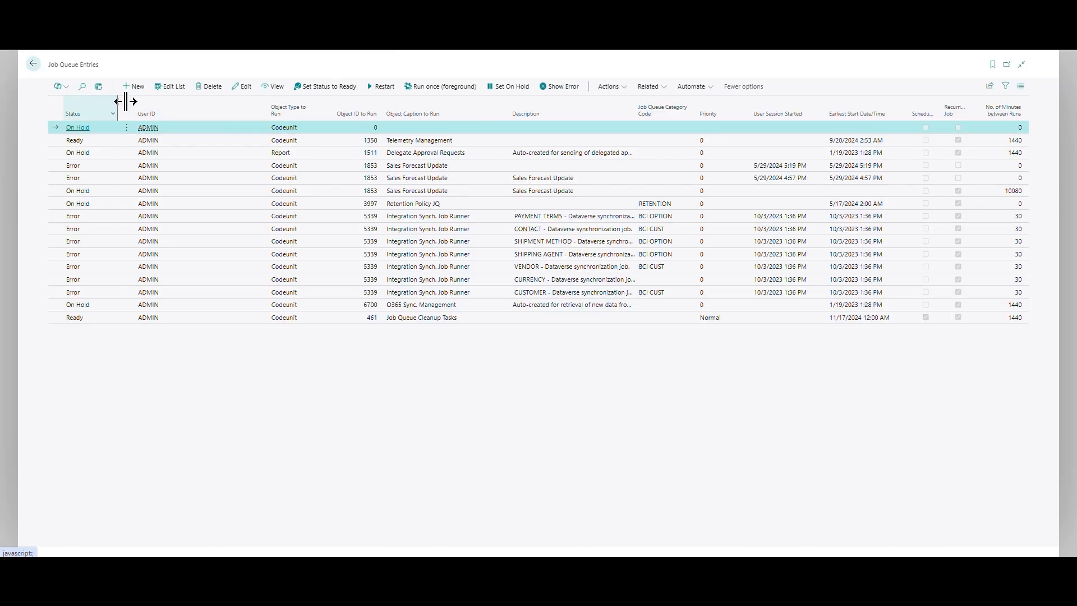
Create a new job queue entry with object type Codeunit and object ID 50700
click(136, 88)
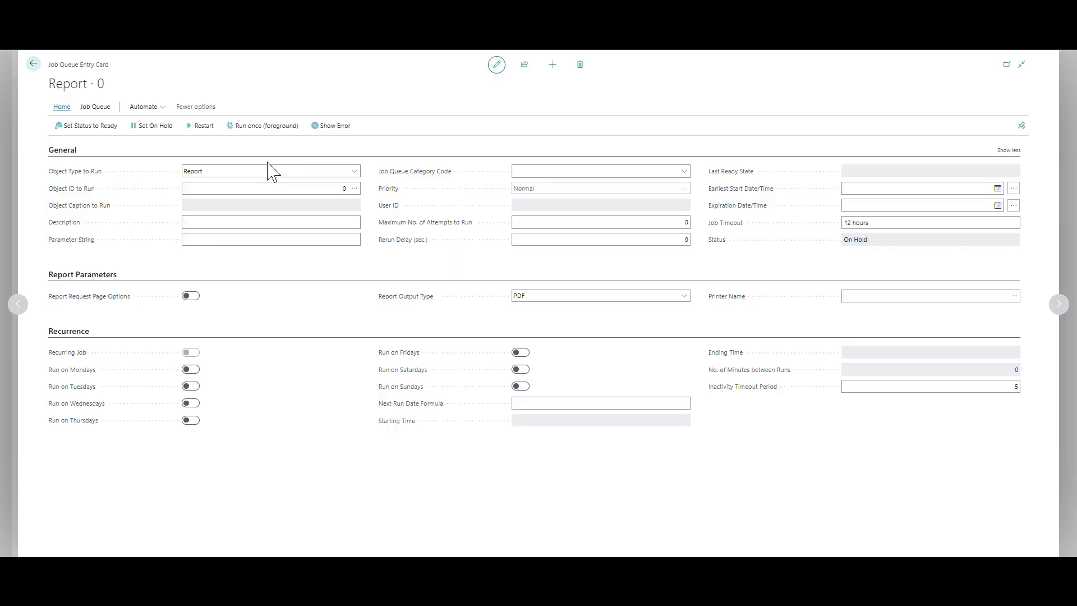
click(260, 178)
click(217, 202)
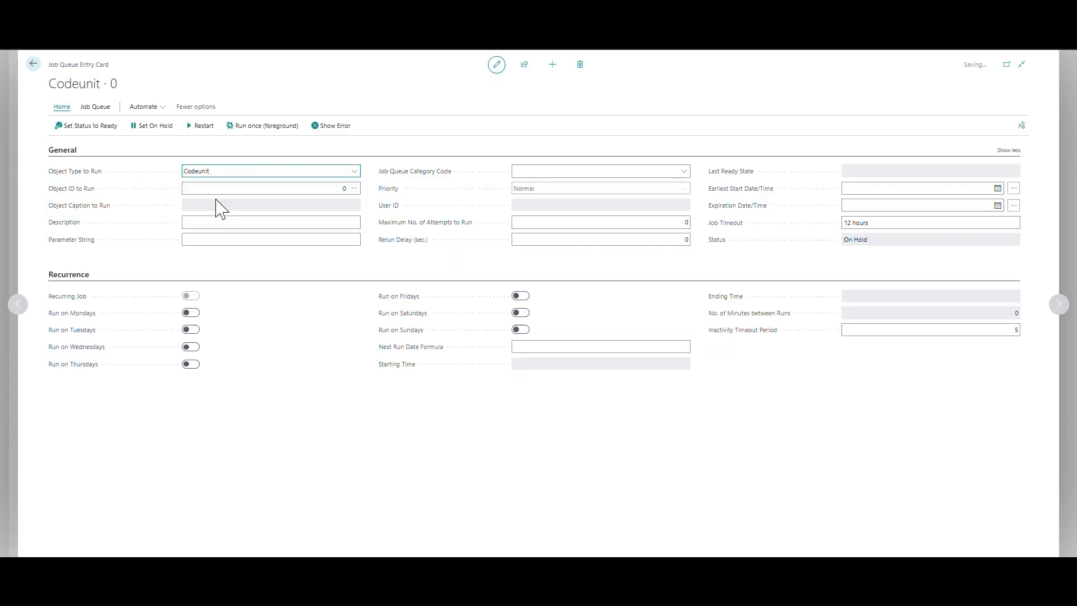
click(267, 188)
text(50700)
key(Tab)
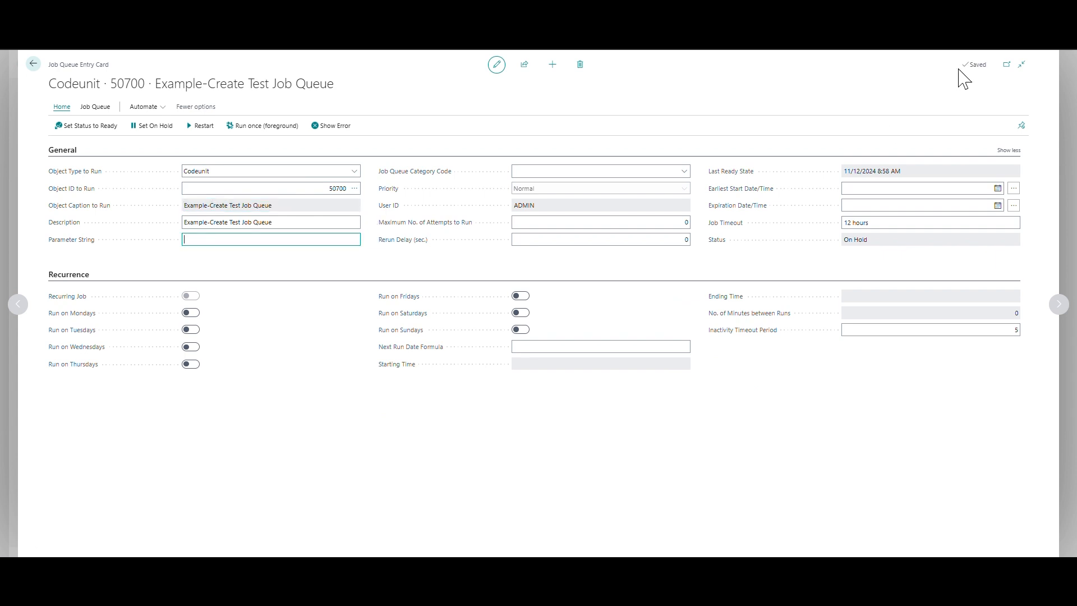
Look up the assembly department's number in the Work Centers list and set the job queue entry's Parameter String to 100
click(983, 52)
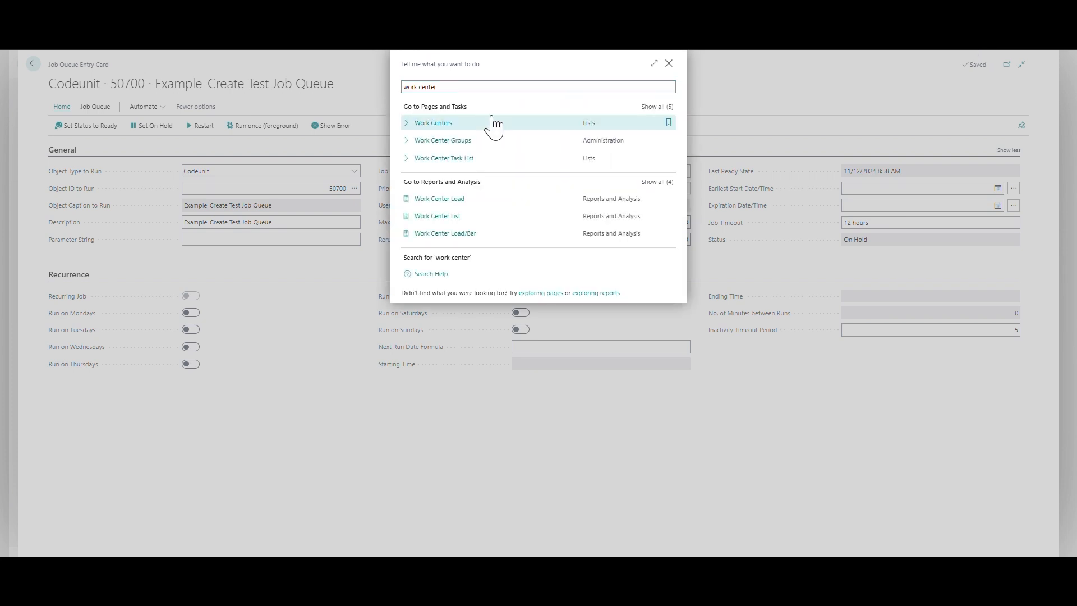
click(494, 125)
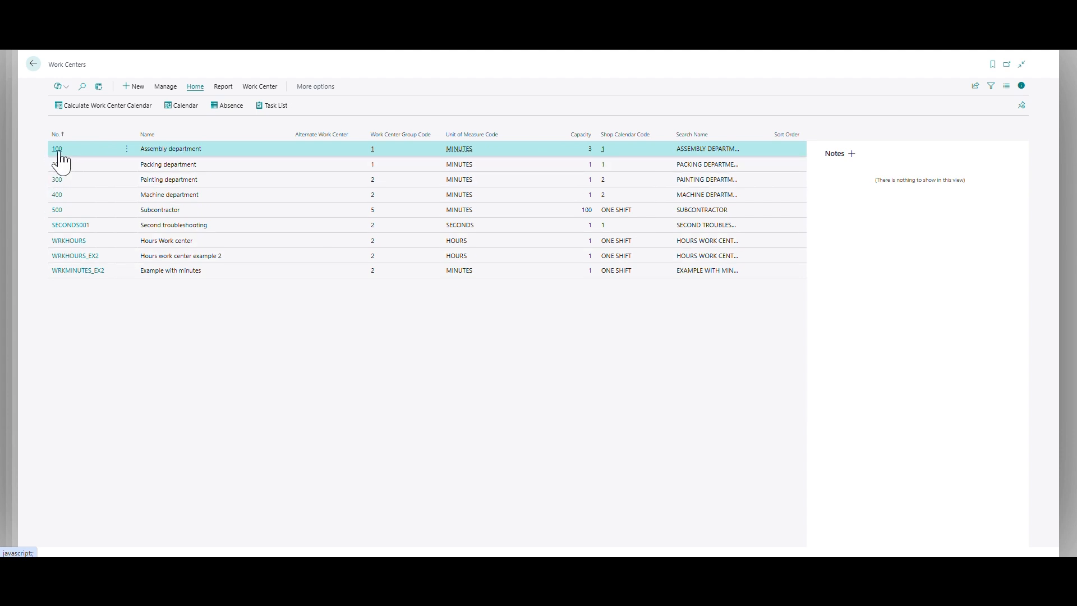
click(32, 64)
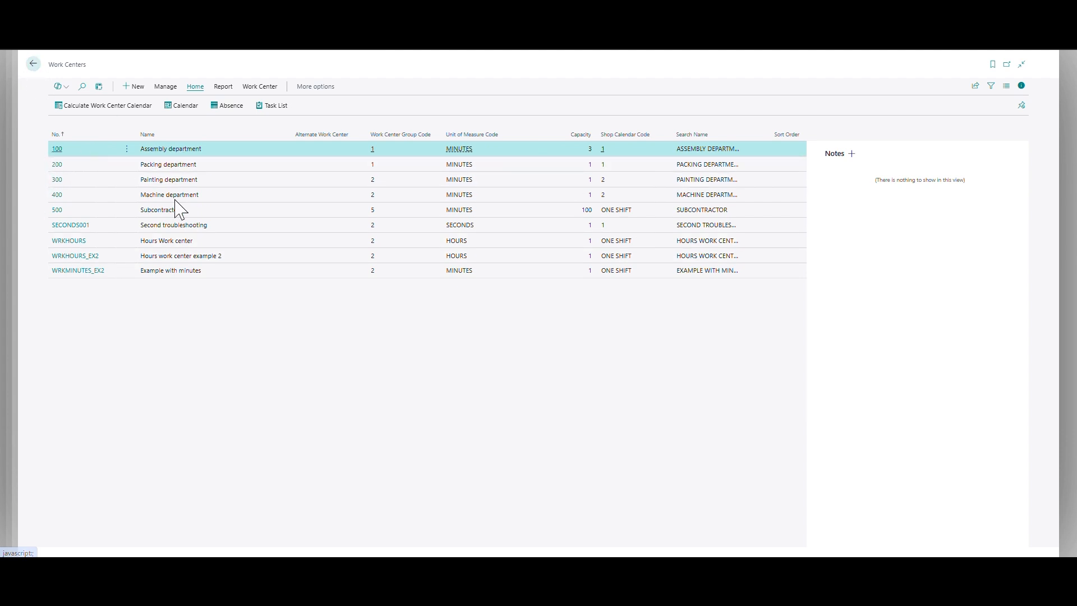
click(243, 240)
text(10)
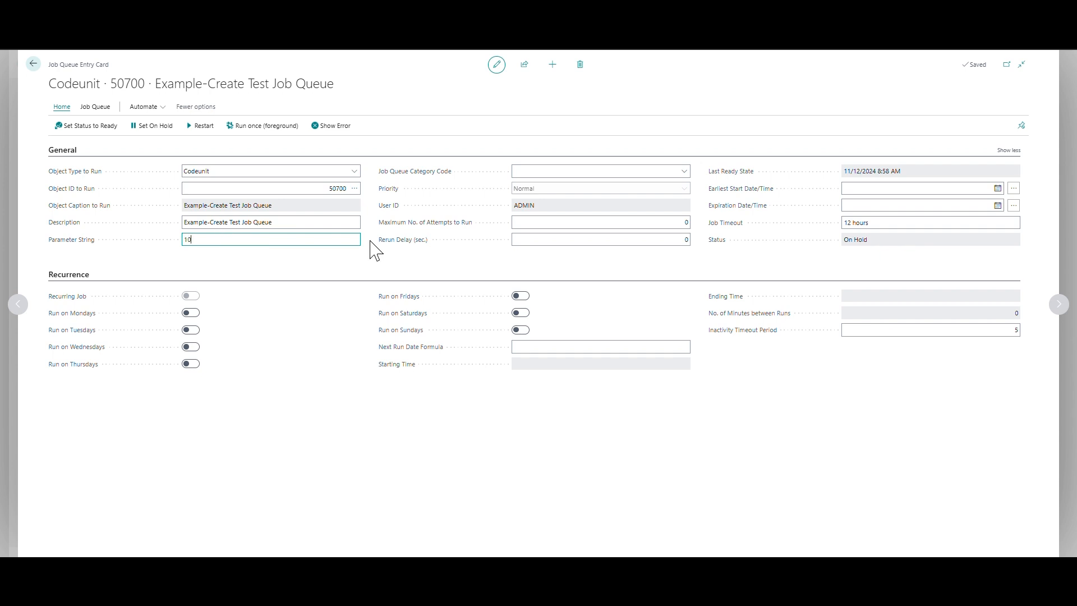
text(0)
key(Tab)
click(399, 281)
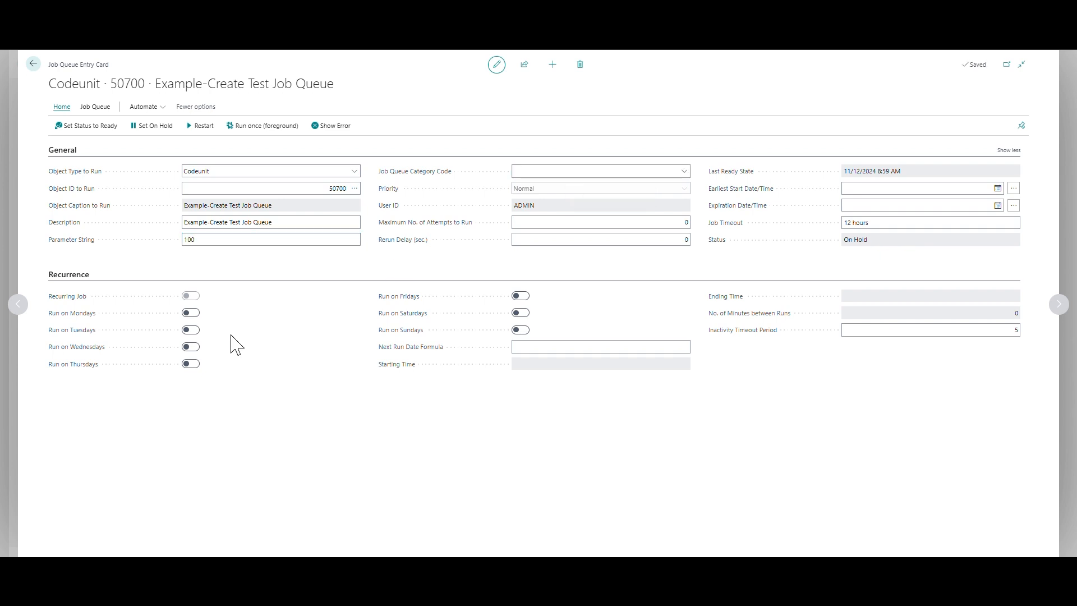
Schedule the job queue entry to run on Tuesdays with a starting time of 7:00:00 AM
click(190, 331)
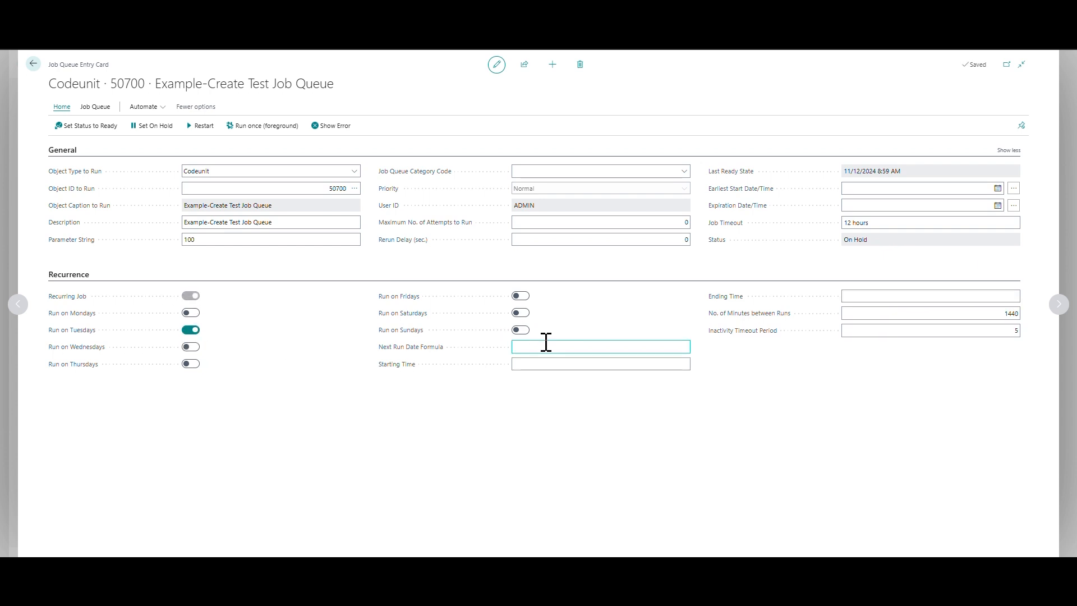
click(543, 364)
text(7)
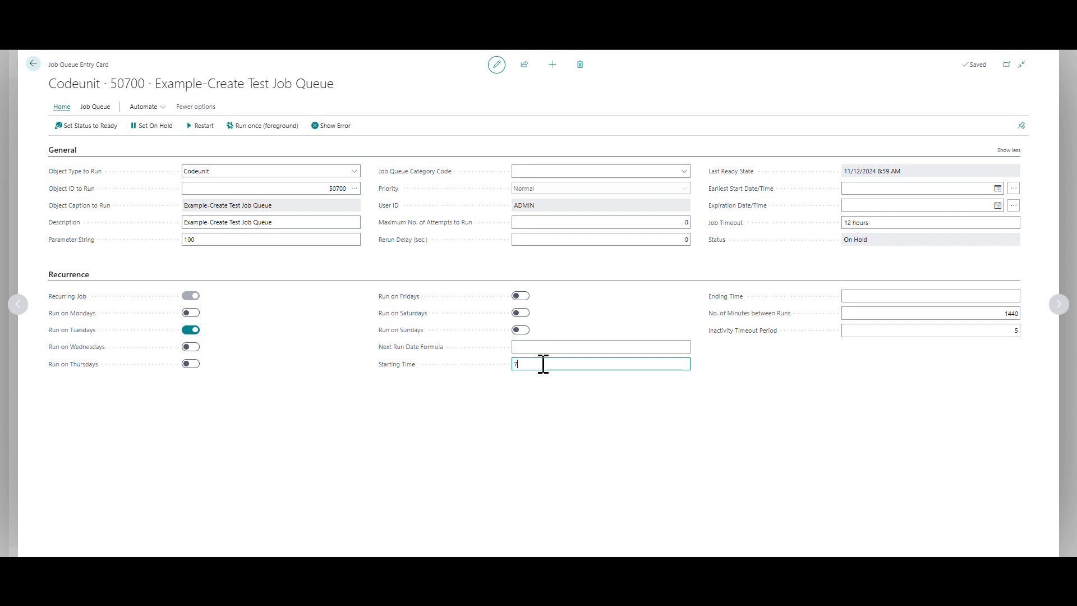
text(a)
key(Tab)
click(556, 124)
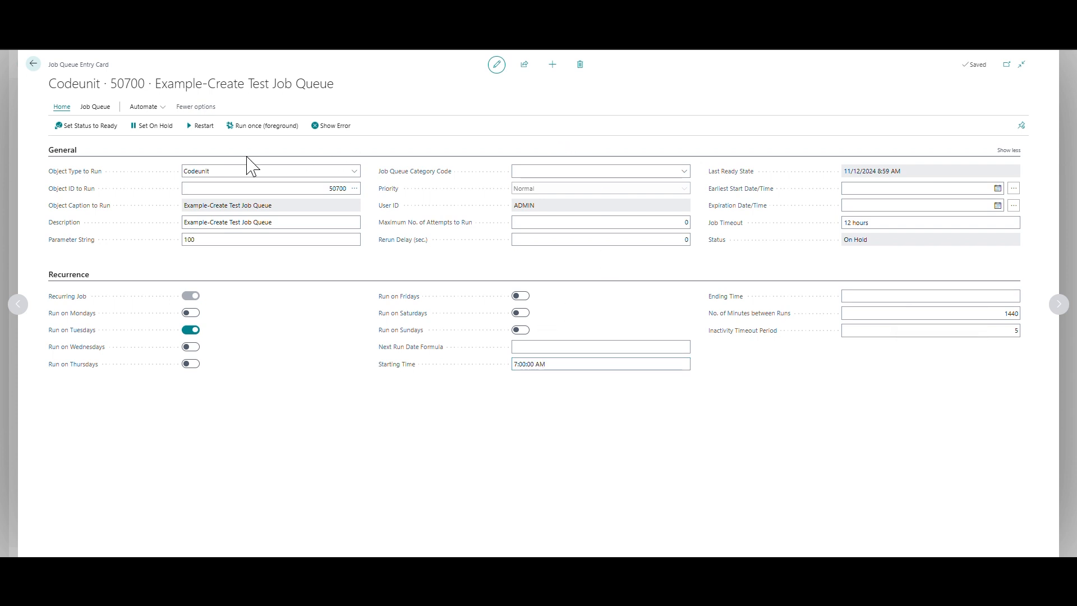
Run the job queue entry once in the foreground and close the completion message
click(257, 128)
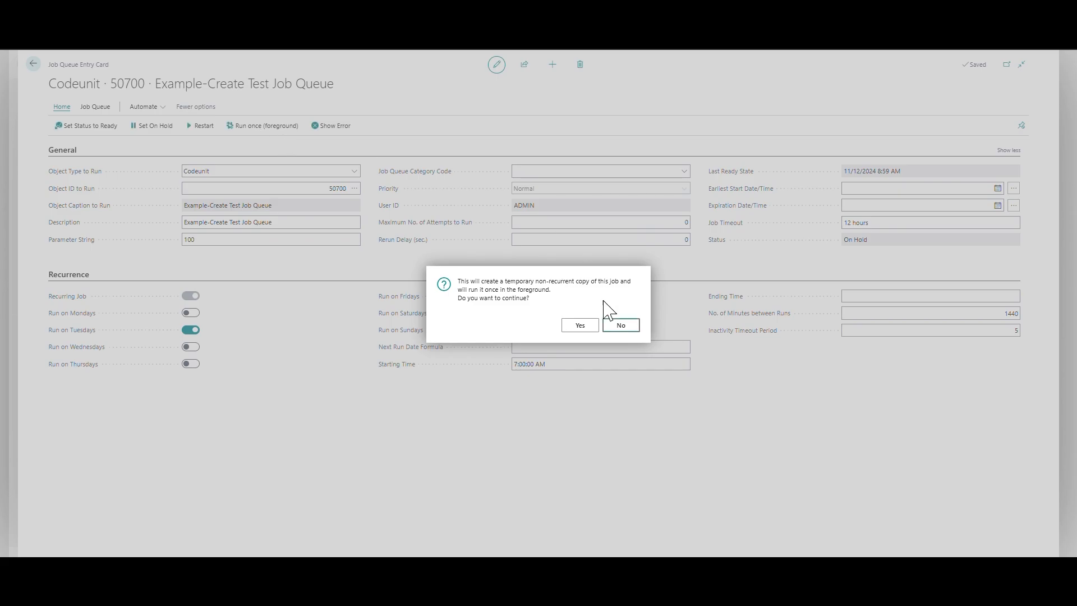
click(581, 327)
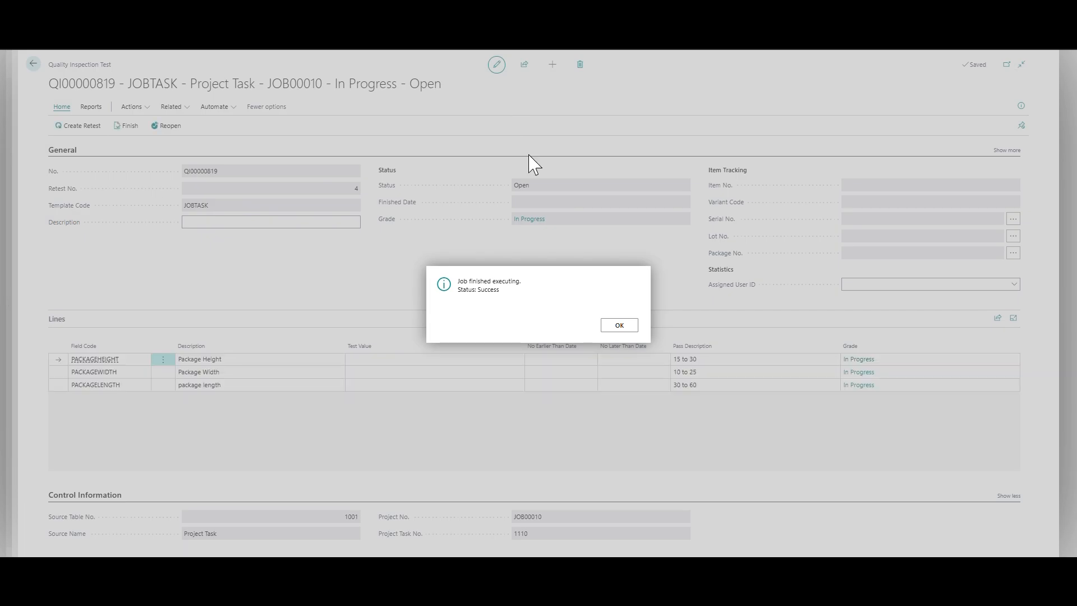
click(621, 327)
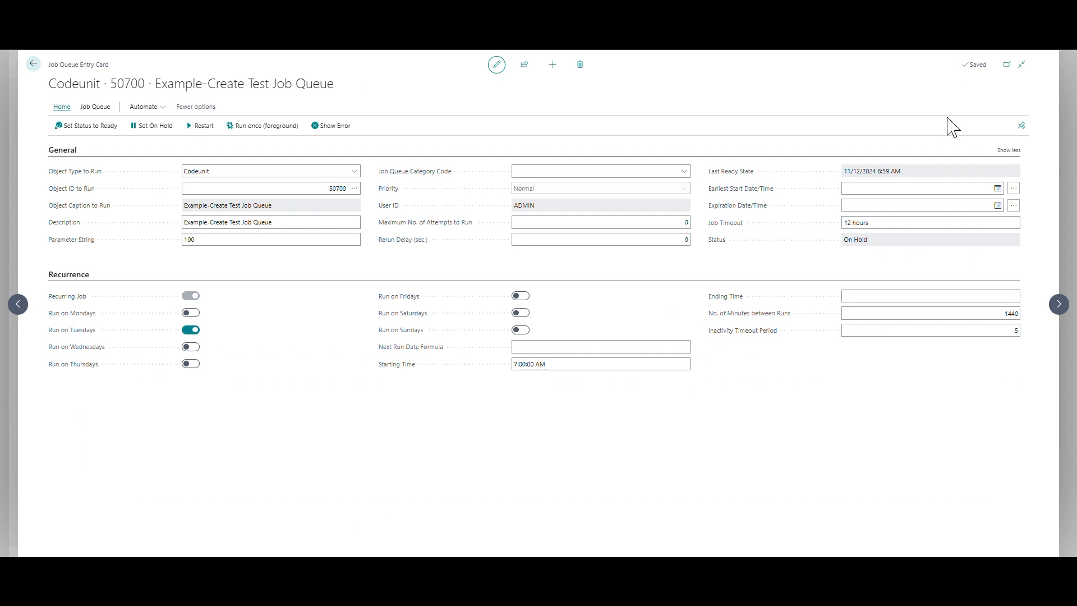
In Quality Inspector Setup, set Create Test Behavior to Always Create a New Test and Find Existing Behavior to Standard Source Fields, and return to the job card
key(alt+q)
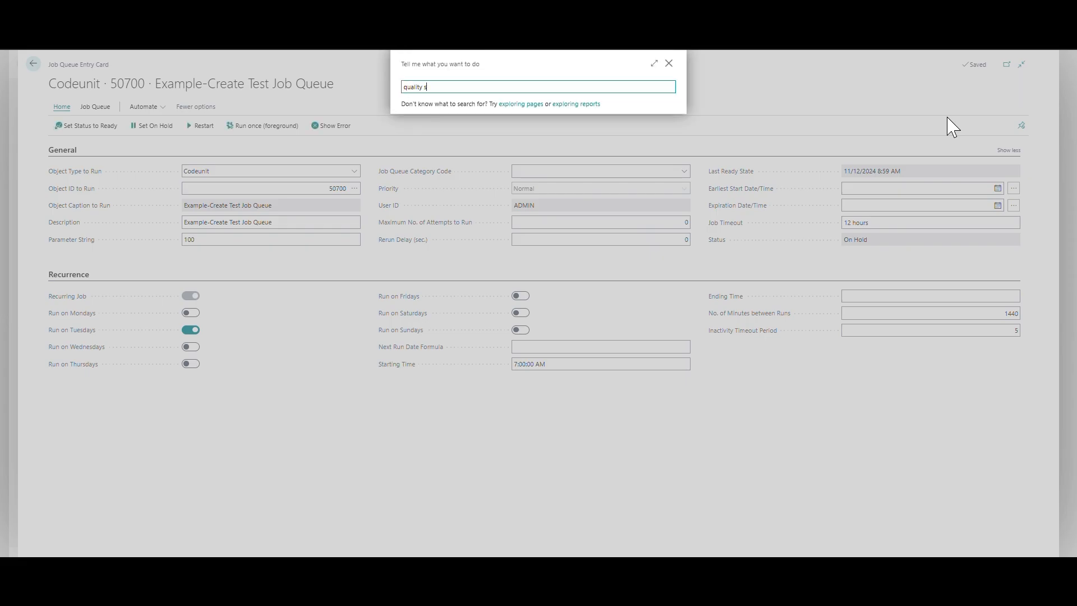
text(quality setup)
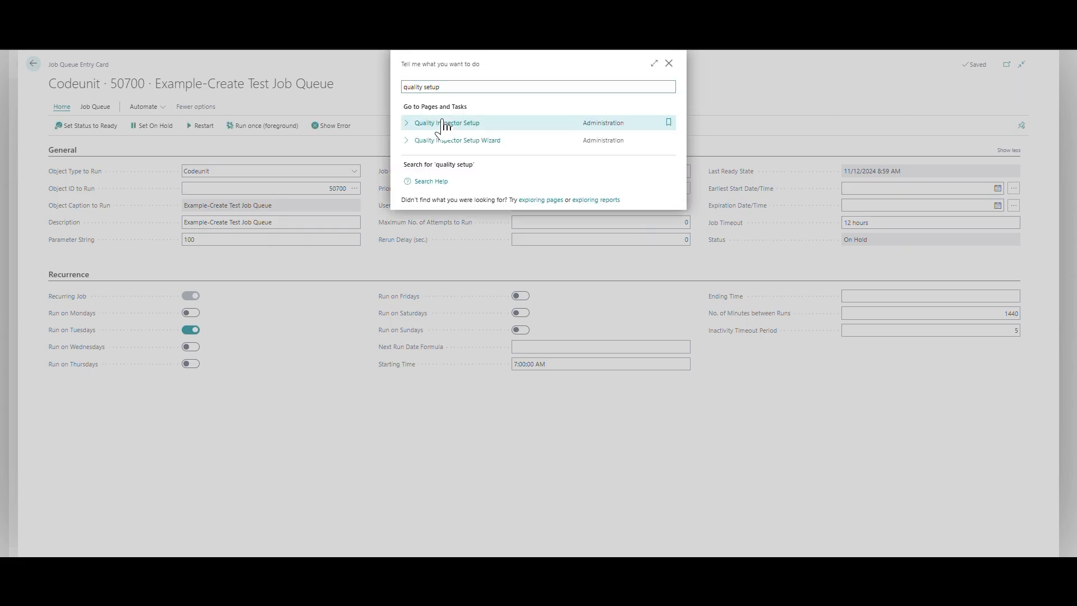
click(442, 123)
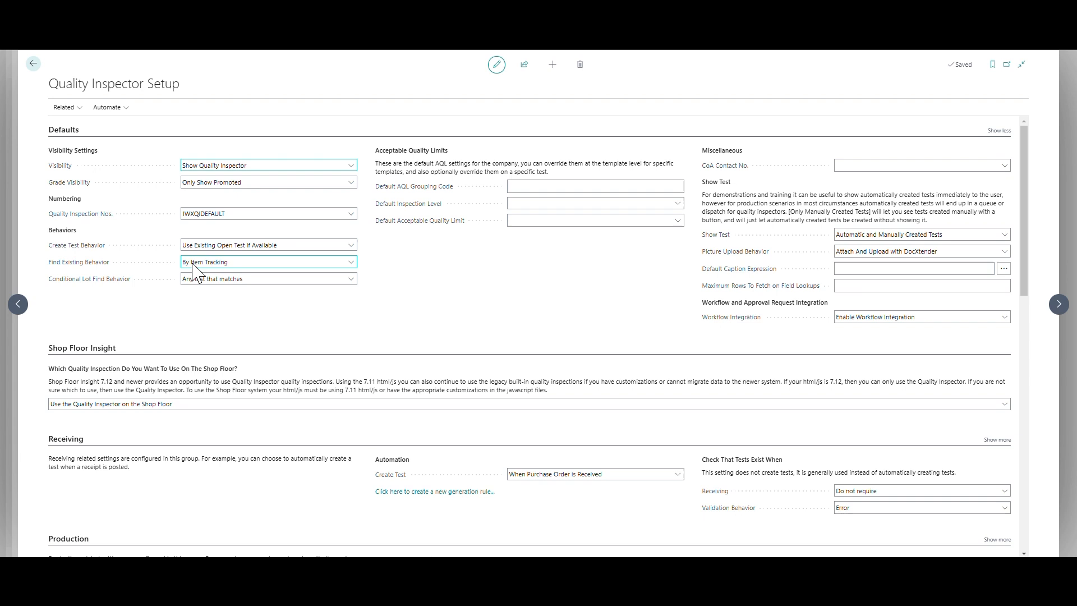
click(217, 244)
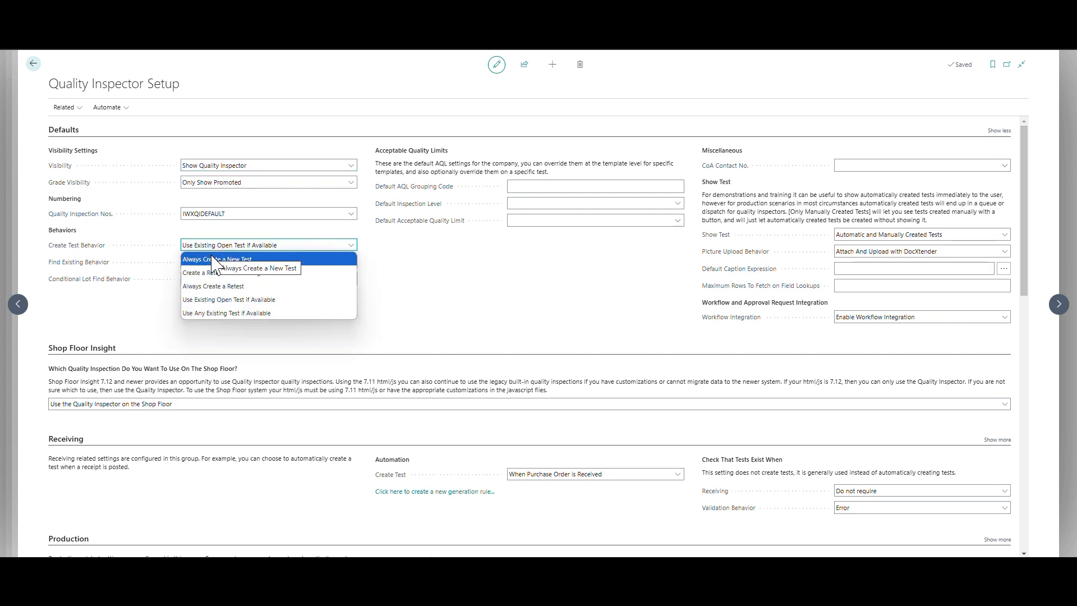
click(218, 259)
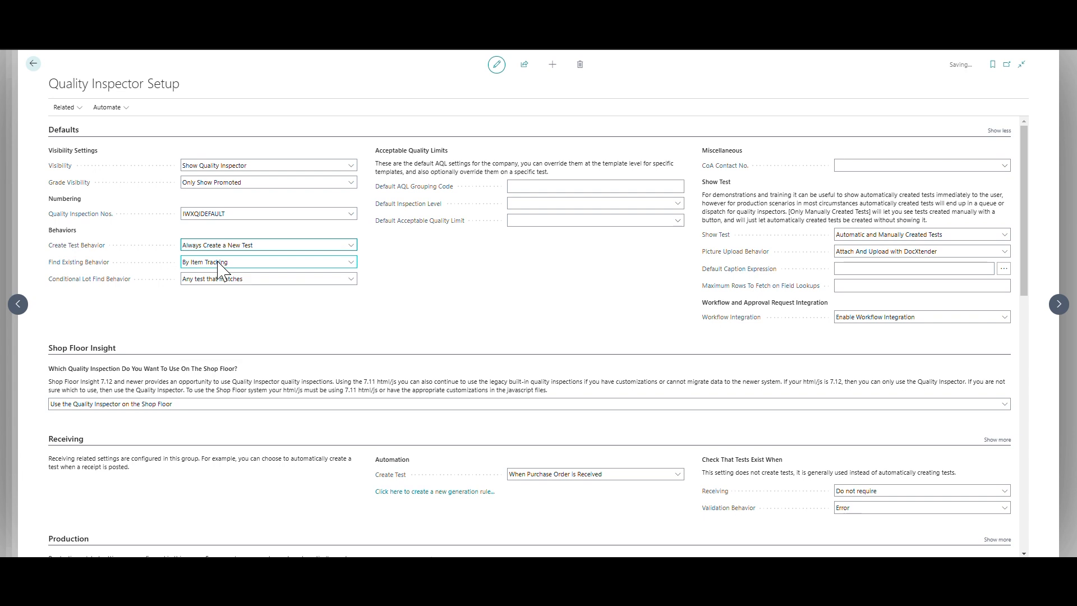
click(213, 263)
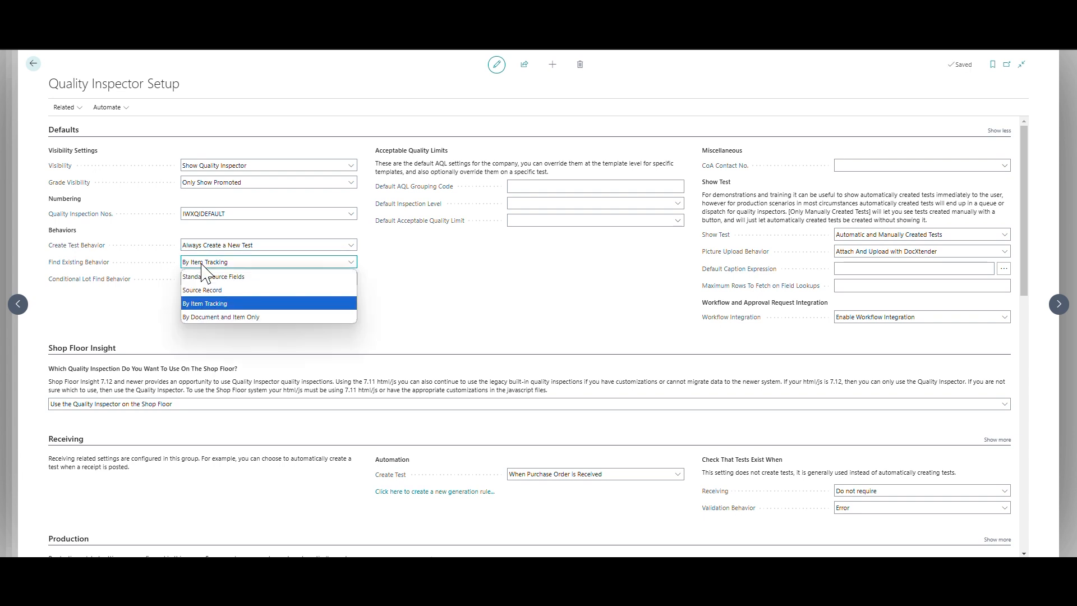
click(232, 281)
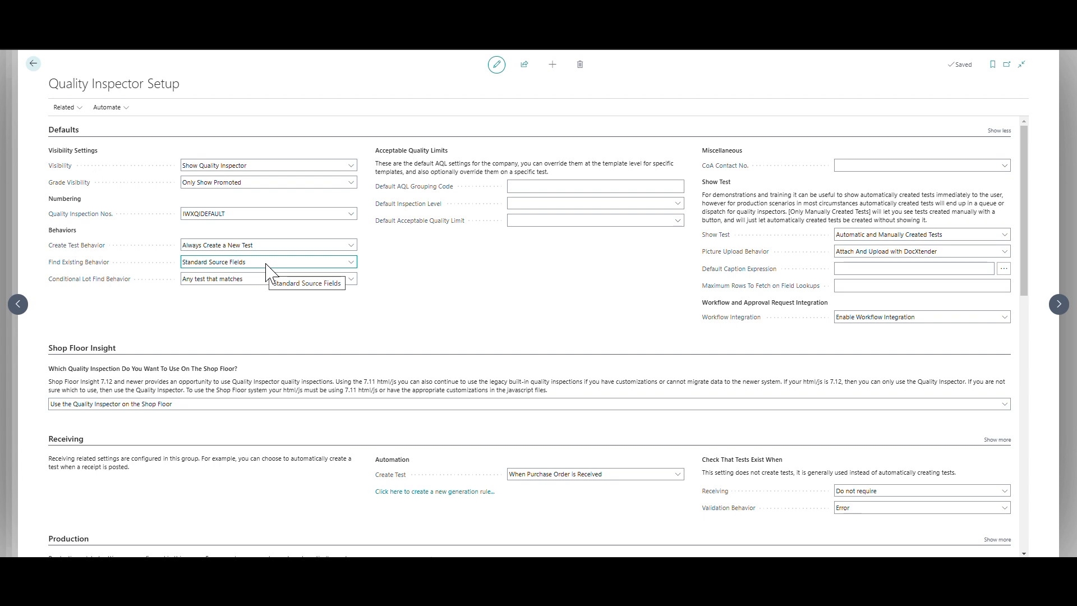
click(33, 63)
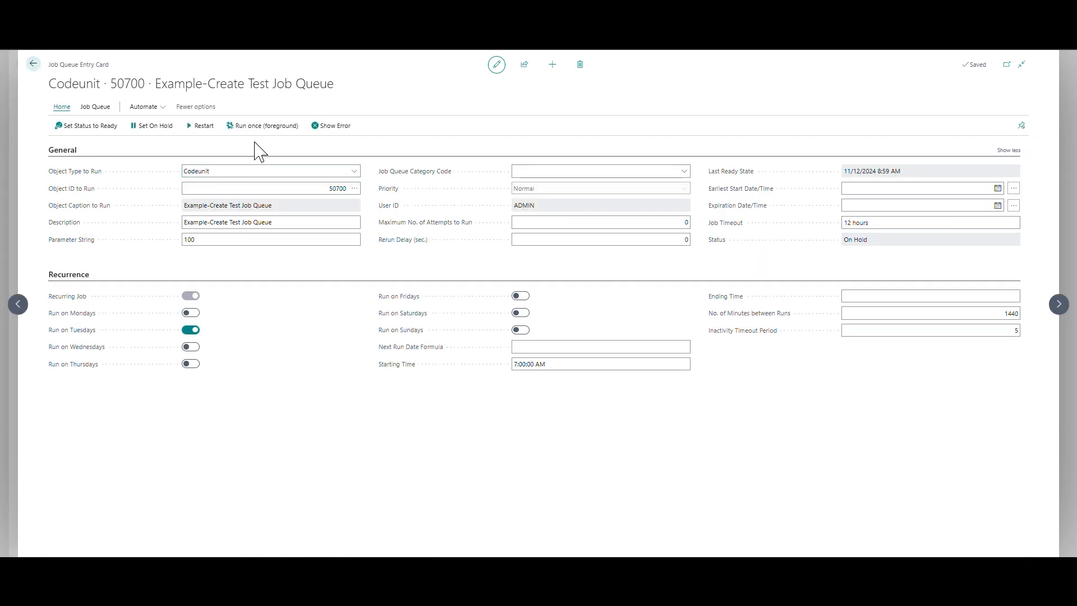
Run the job once in the foreground with the changed setup, view the generated work center test, and return to the job card
click(319, 240)
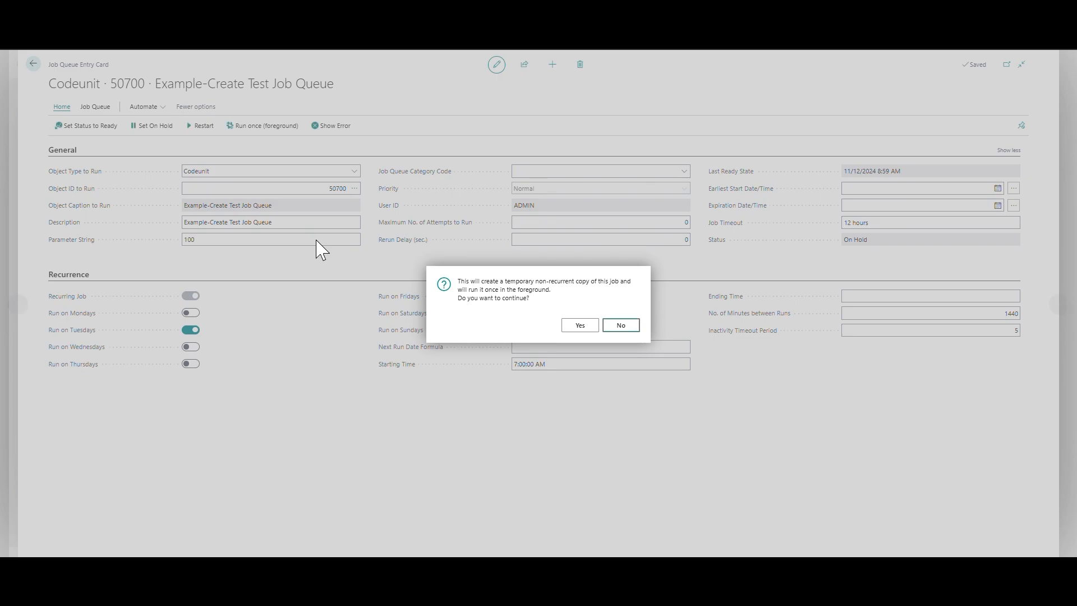
click(576, 324)
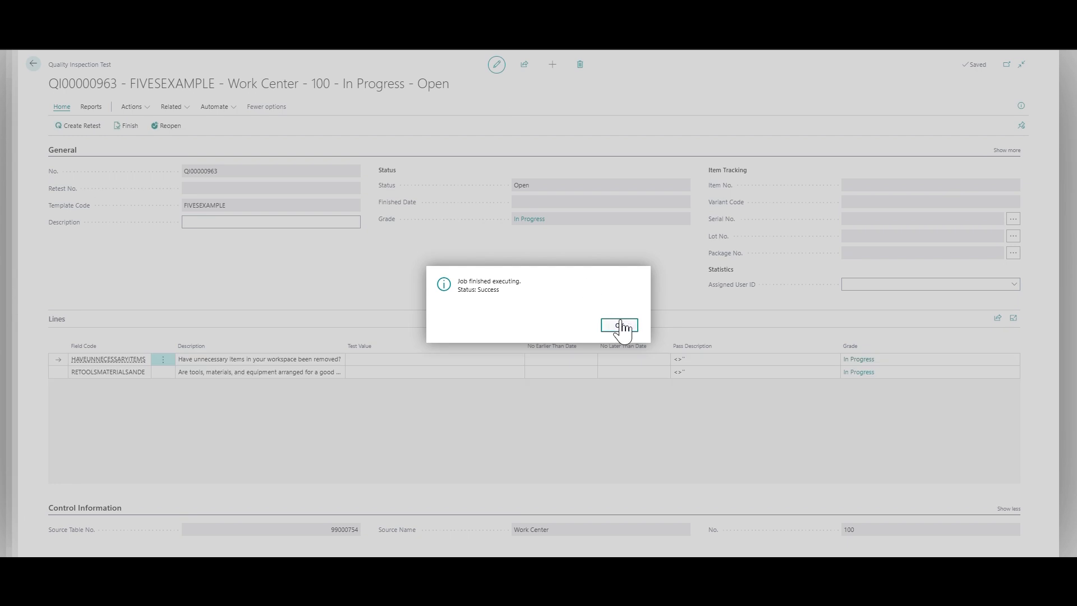
click(620, 326)
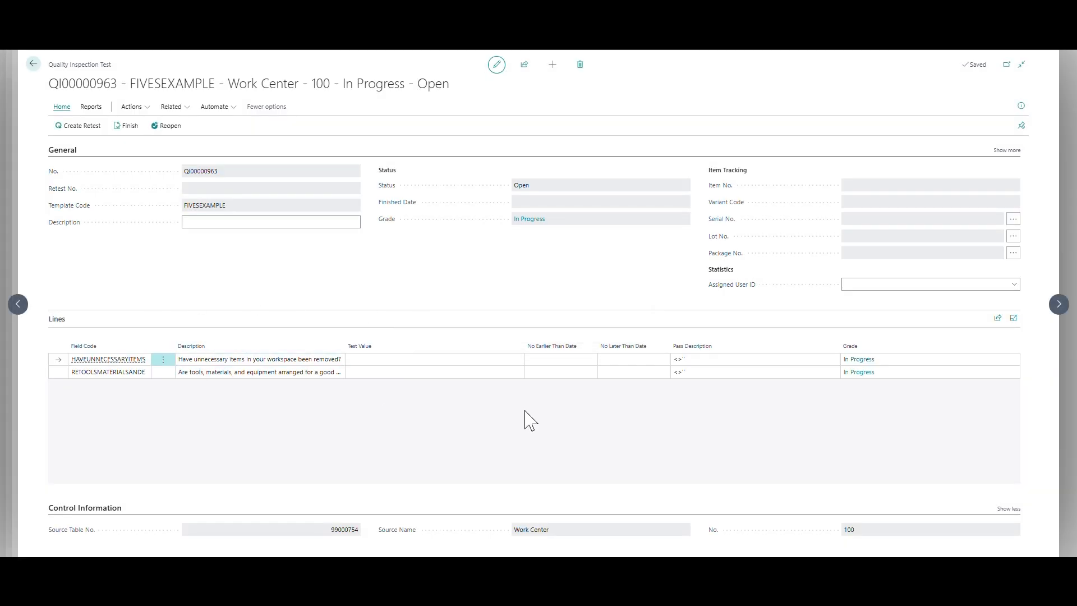
click(33, 64)
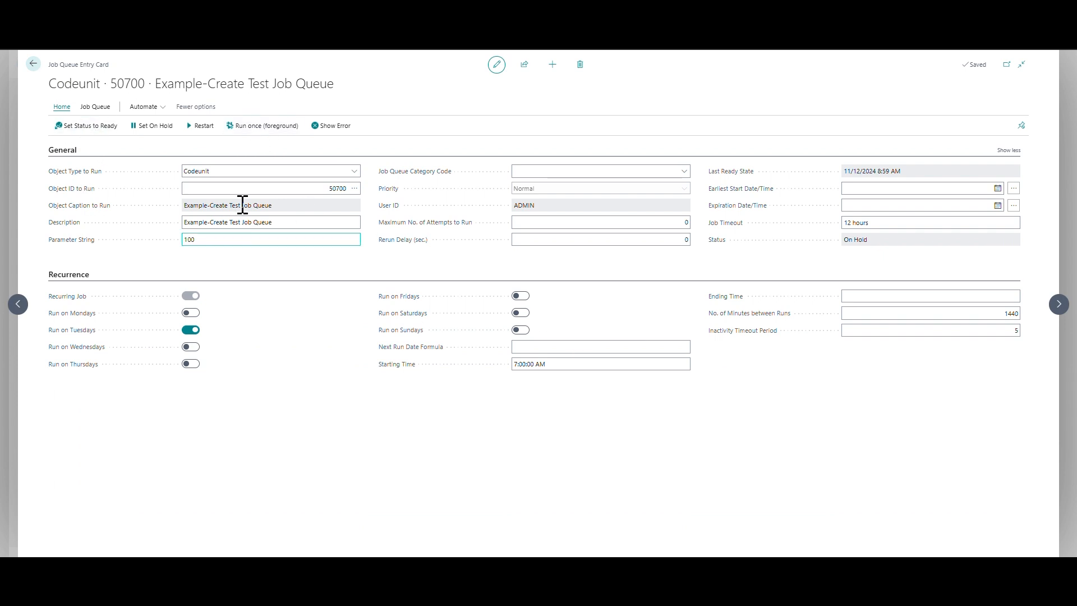
Set the job queue entry's status to Ready and check its log entries
click(87, 126)
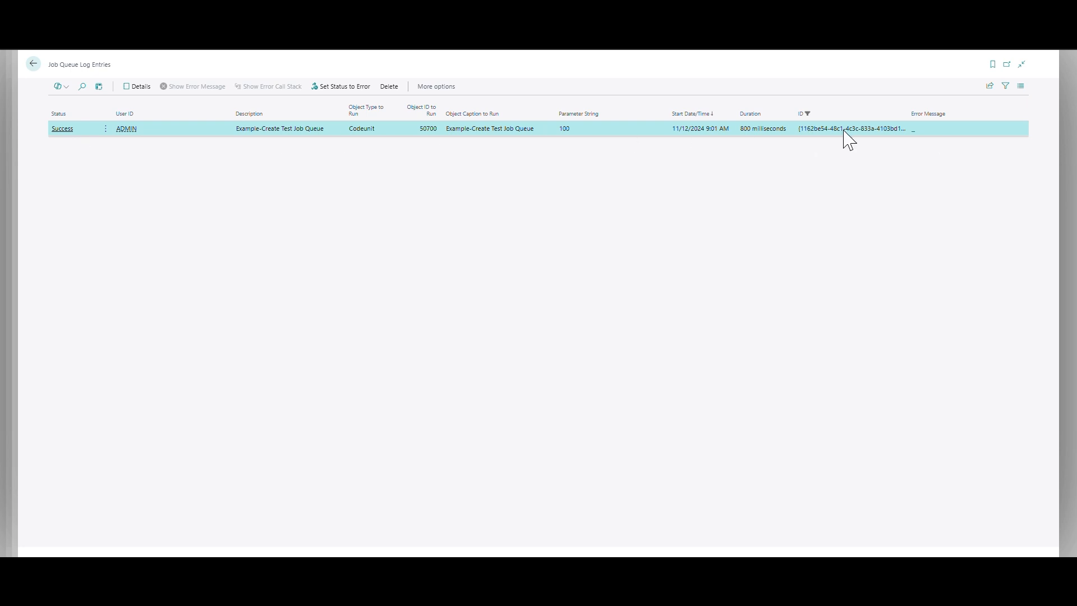
click(33, 63)
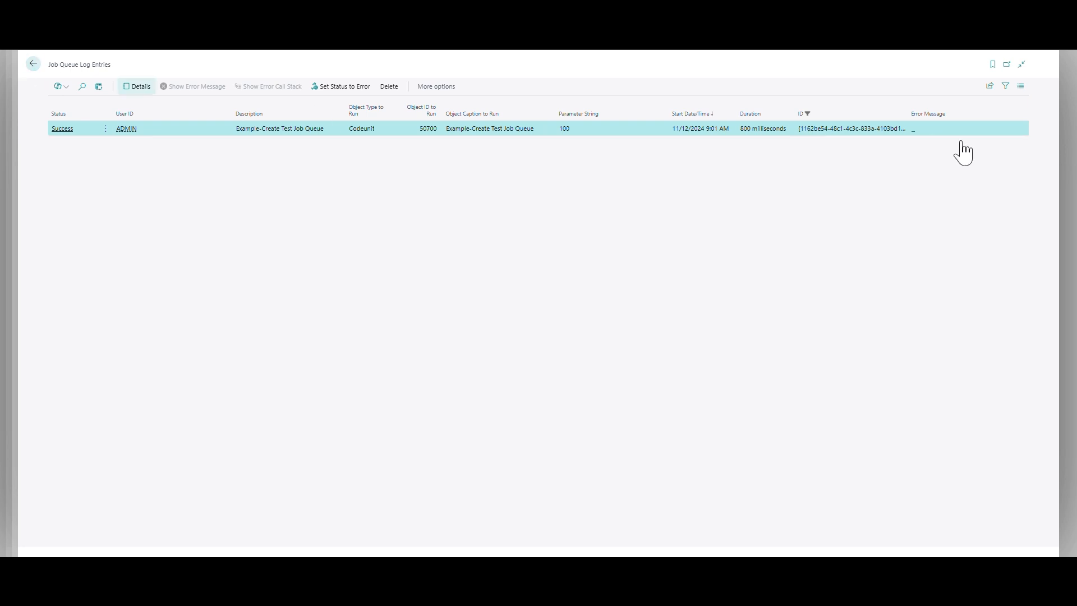
Search for quality tests, compare the two FIVESEXAMPLE tests in the Quality Inspection Tests list, and open the newest one
key(alt+q)
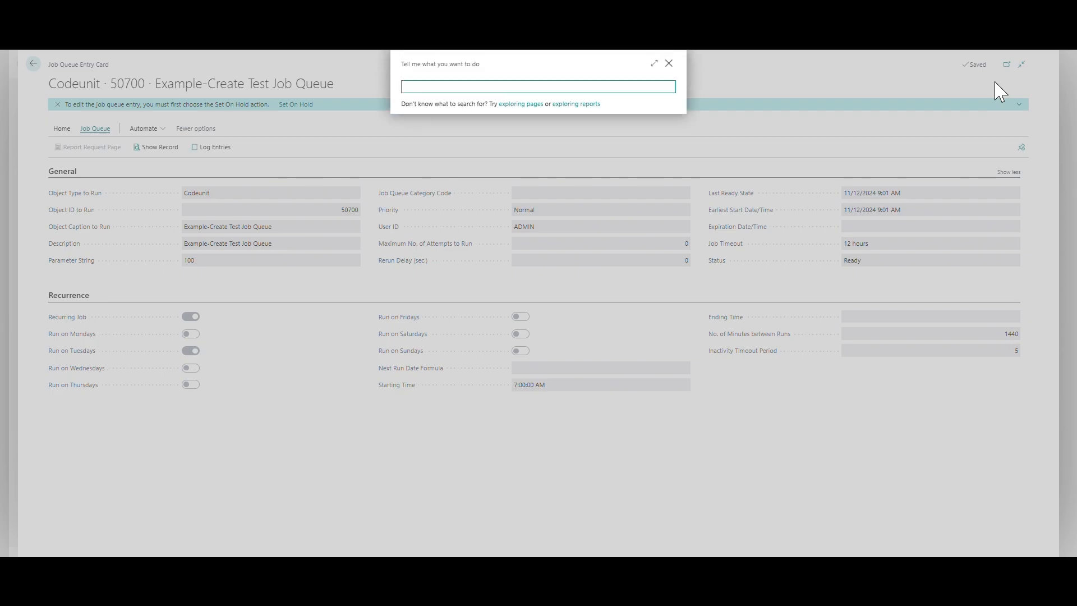
text(cuality tests)
click(474, 130)
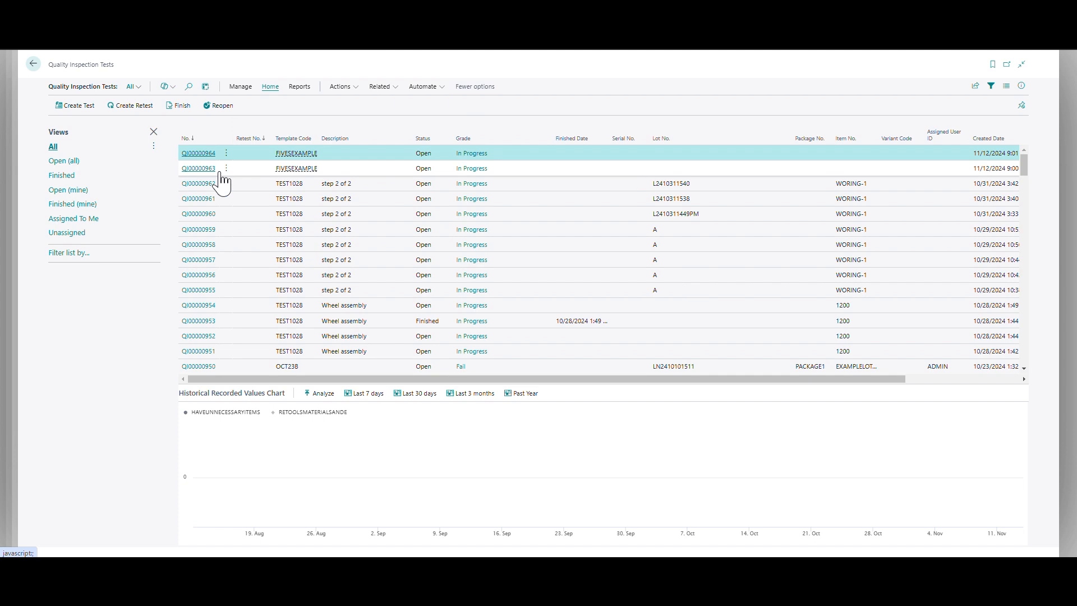
click(350, 168)
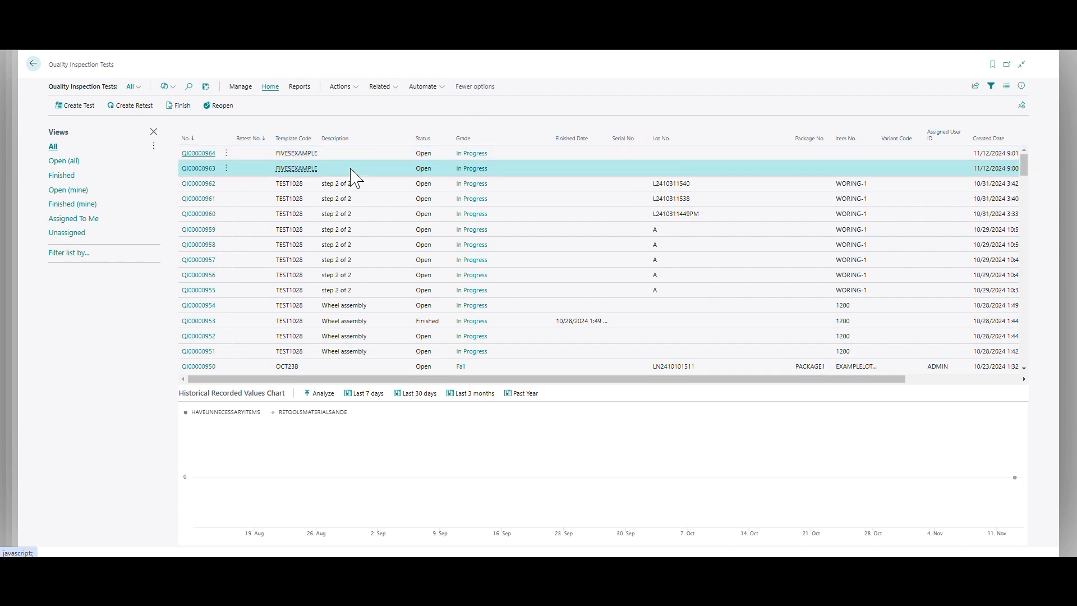
click(236, 151)
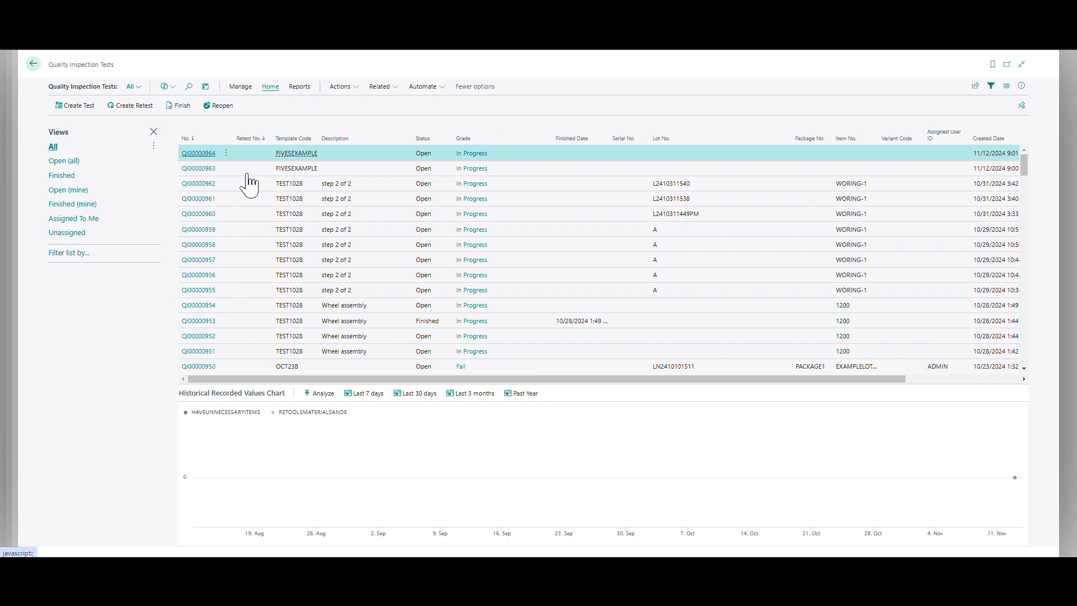
click(250, 170)
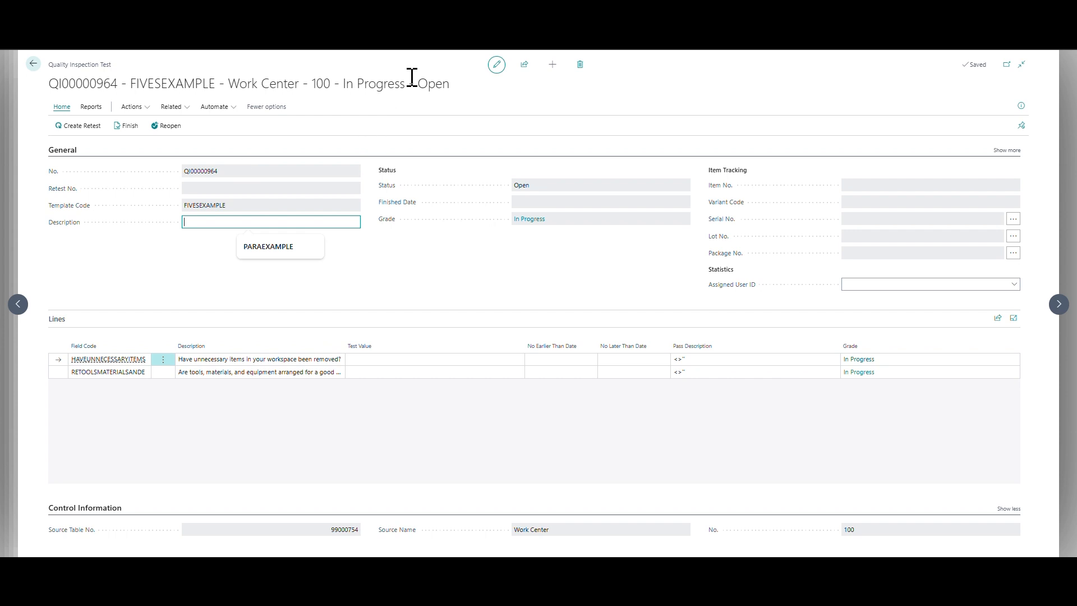
Switch to Visual Studio Code and review the codeunit's Step 2 CreateTest block and its complete OnRun trigger
key(alt+Tab)
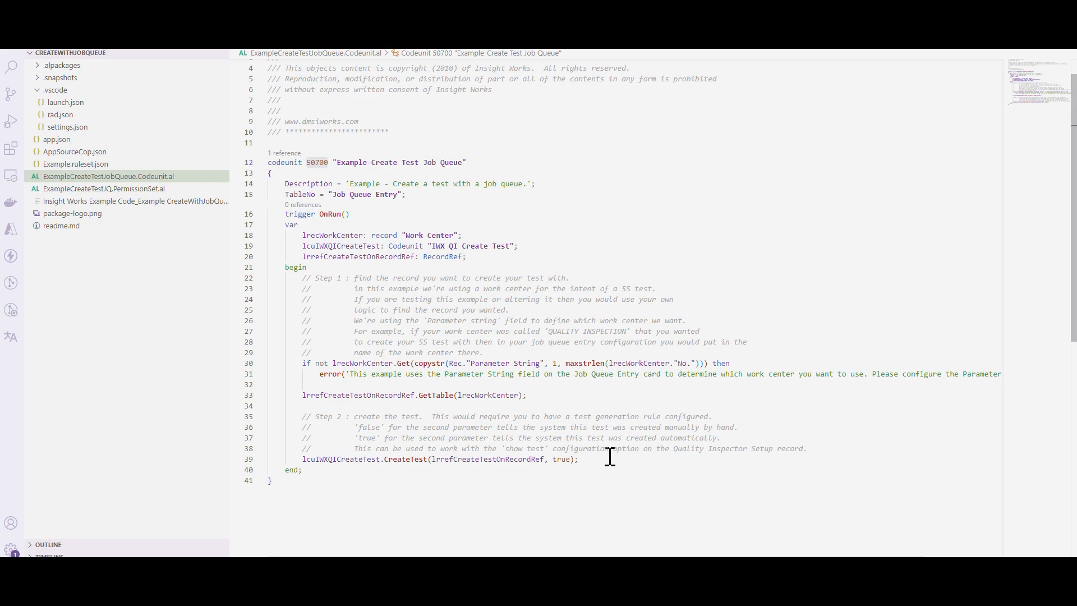
drag(610, 459, 211, 428)
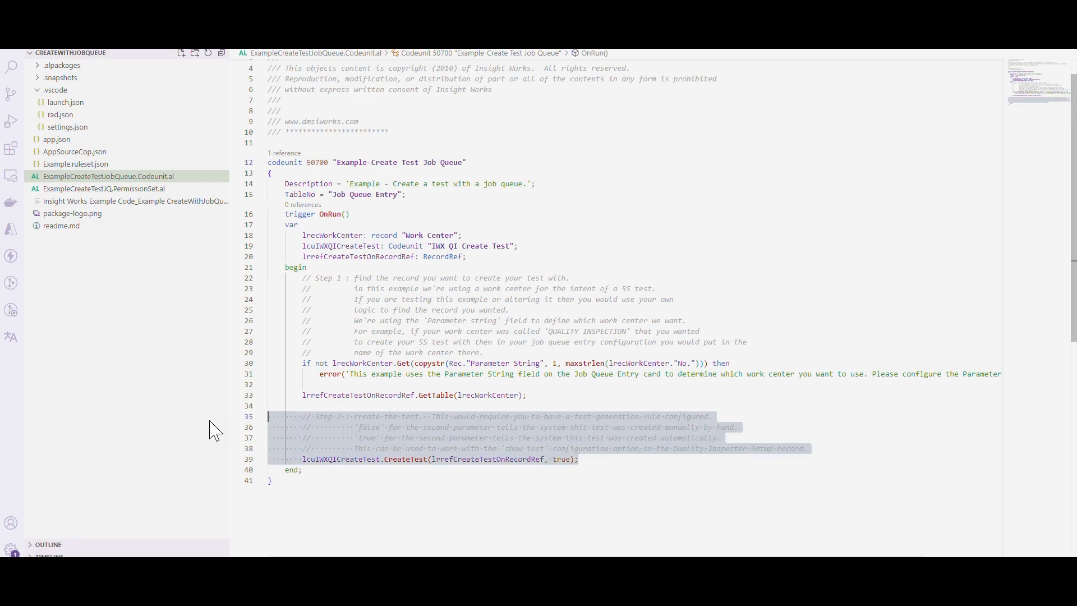
click(449, 386)
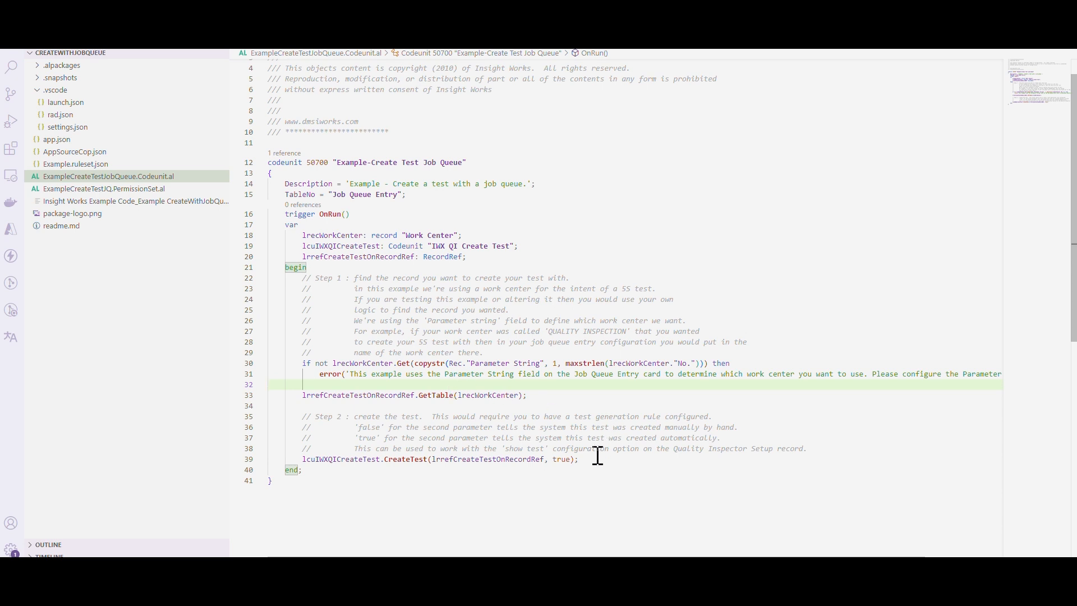
drag(596, 459, 203, 204)
click(528, 196)
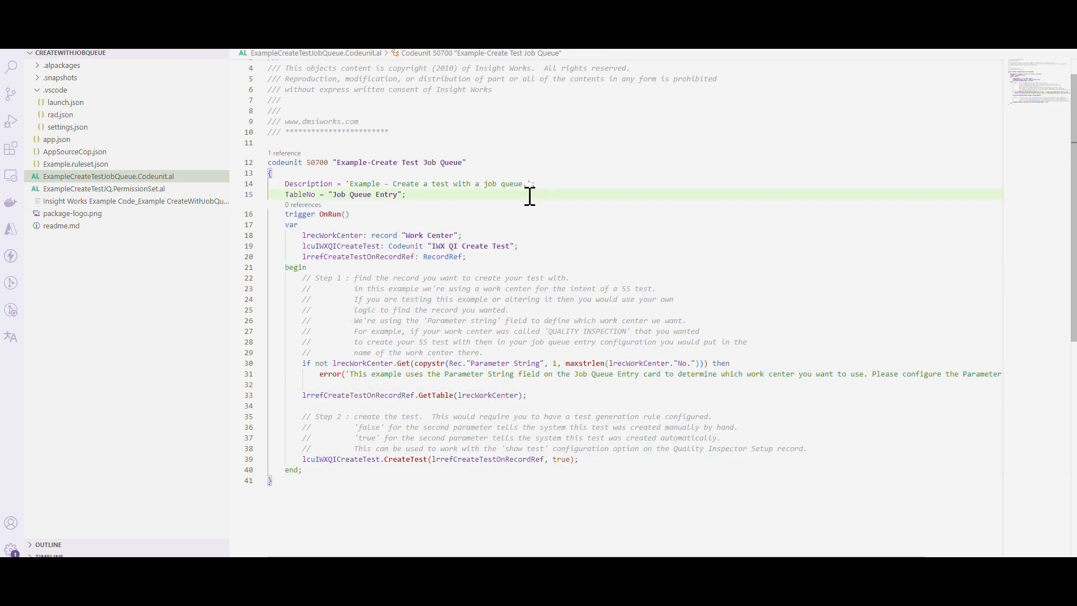